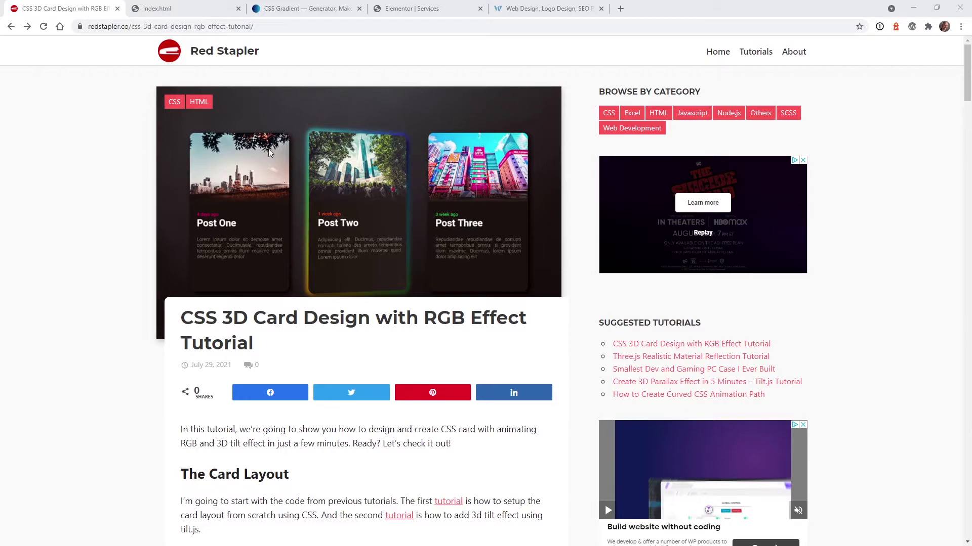
# Review the CSS 3D Card Design with RGB Effect tutorial article and open its index.html card demo
pyautogui.scroll(-2, 318, 248)
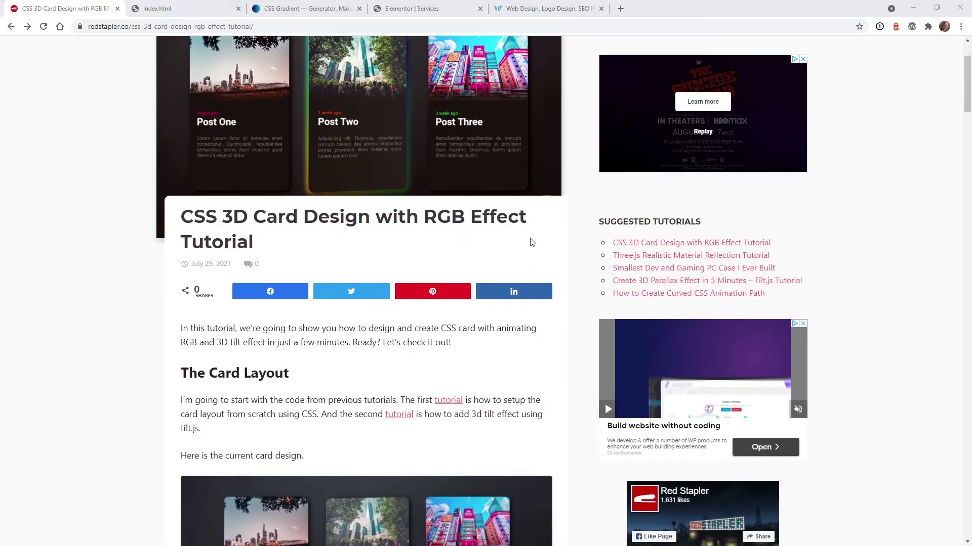
pyautogui.scroll(2, 524, 245)
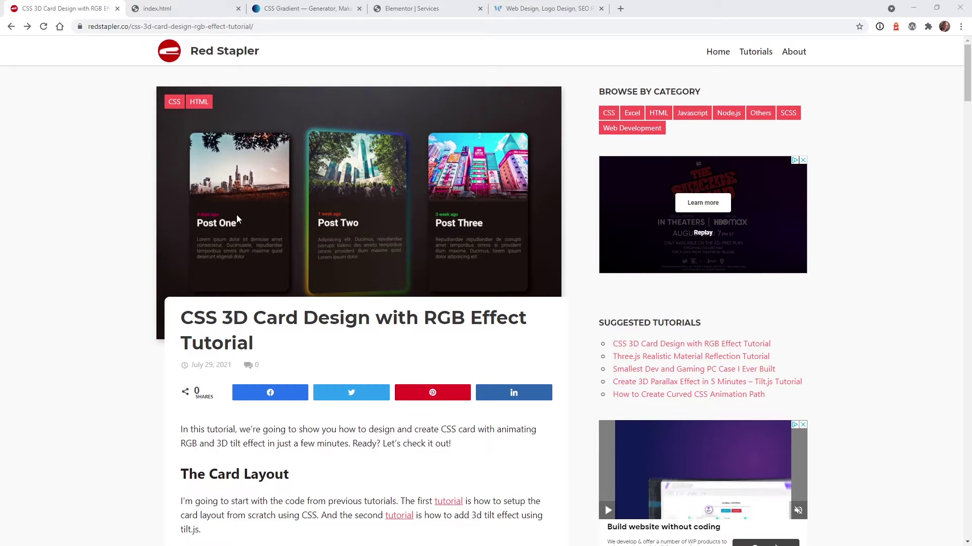
pyautogui.click(180, 6)
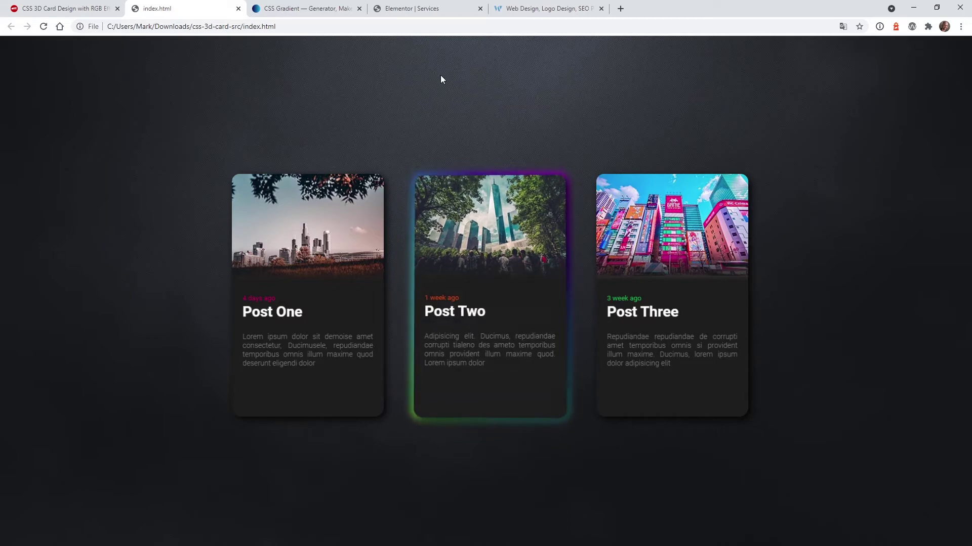
# Switch to the Elementor Services page, close the Navigator, and examine the E-Commerce column's glow and the page's custom CSS
pyautogui.click(415, 9)
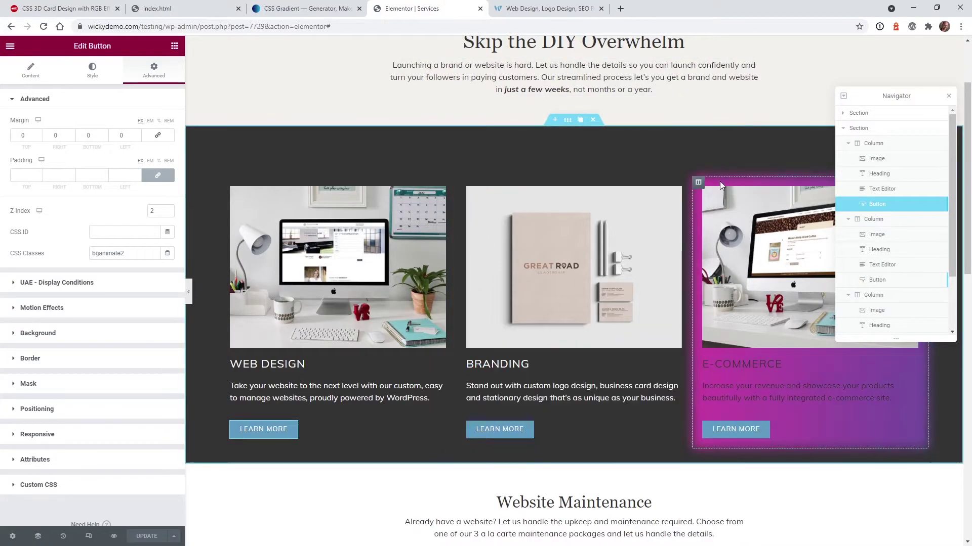
pyautogui.click(948, 96)
pyautogui.scroll(-2, 967, 130)
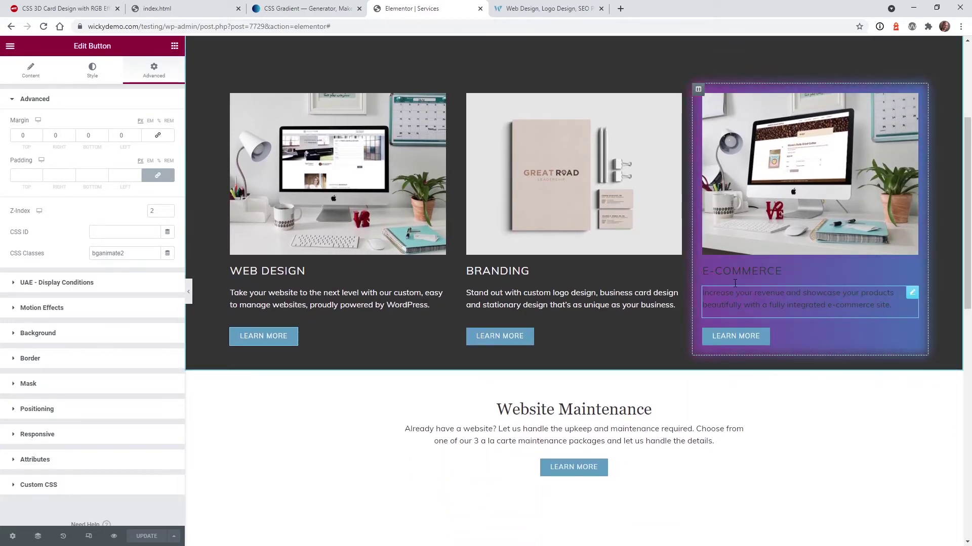
pyautogui.click(853, 352)
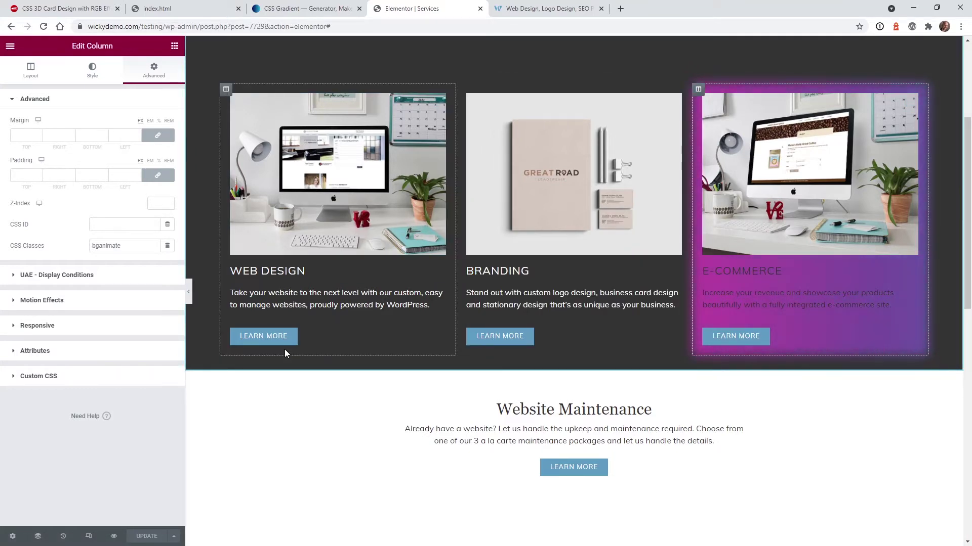
pyautogui.press('Escape')
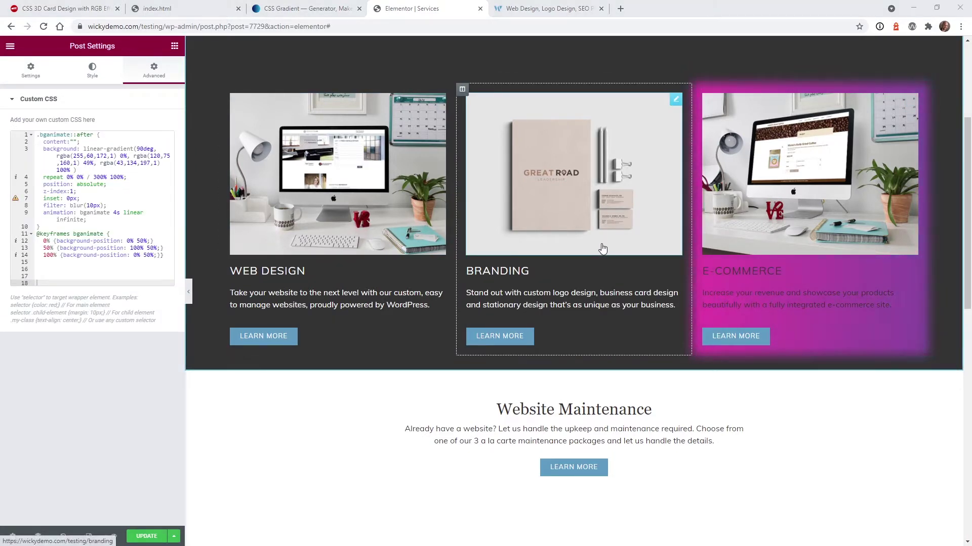
pyautogui.scroll(2, 392, 350)
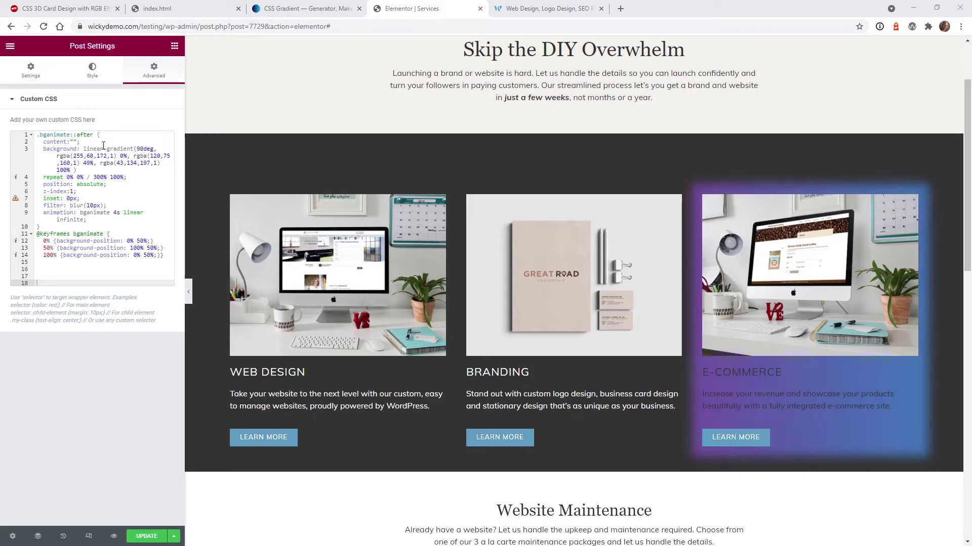
# Open the Navigator, place it over the Web Design card, and select the E-Commerce column in it
pyautogui.click(203, 167)
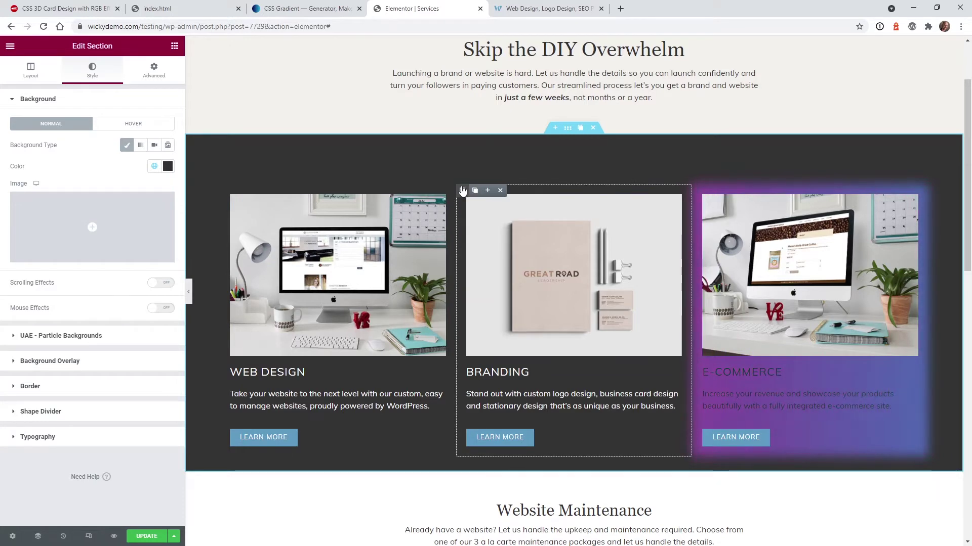
pyautogui.click(462, 191)
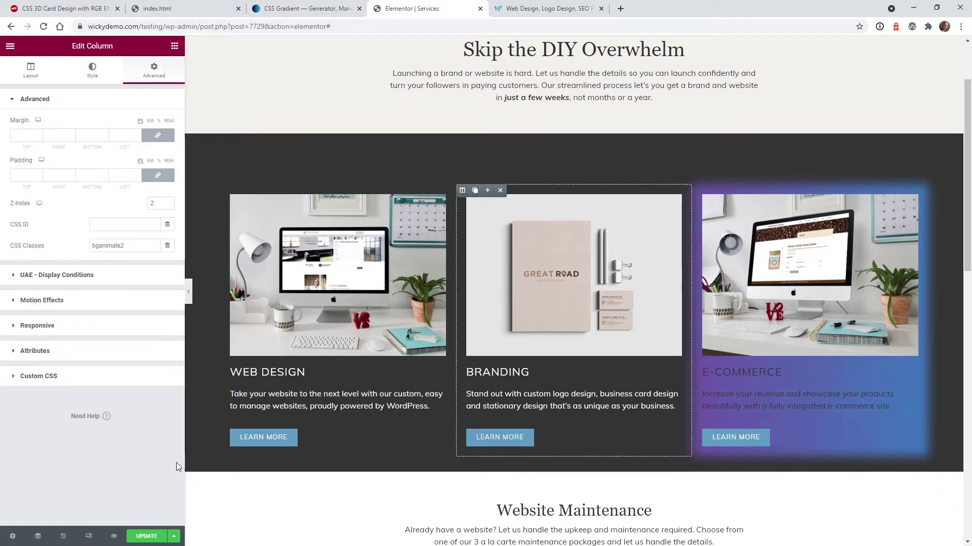
pyautogui.click(38, 536)
pyautogui.moveTo(883, 97); pyautogui.dragTo(369, 177)
pyautogui.scroll(-1, 339, 314)
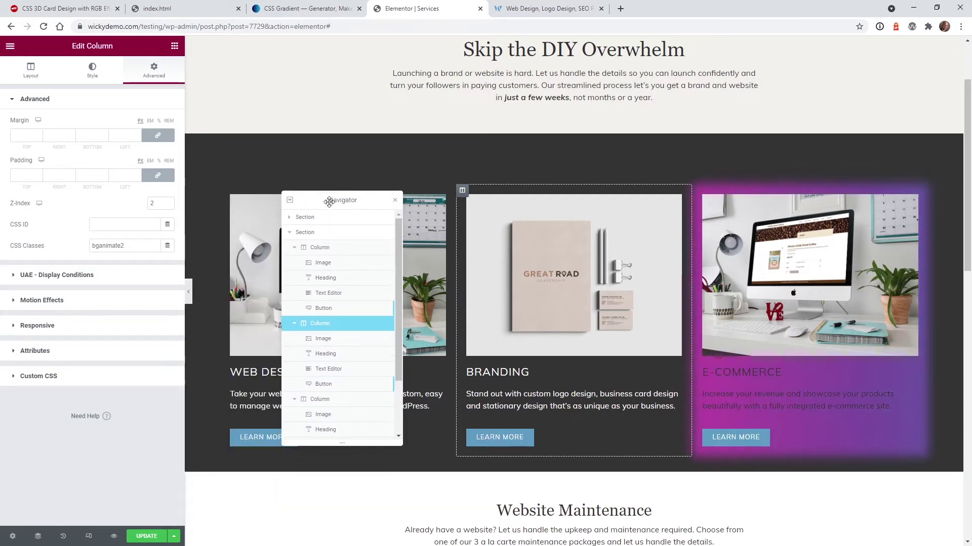
pyautogui.click(336, 329)
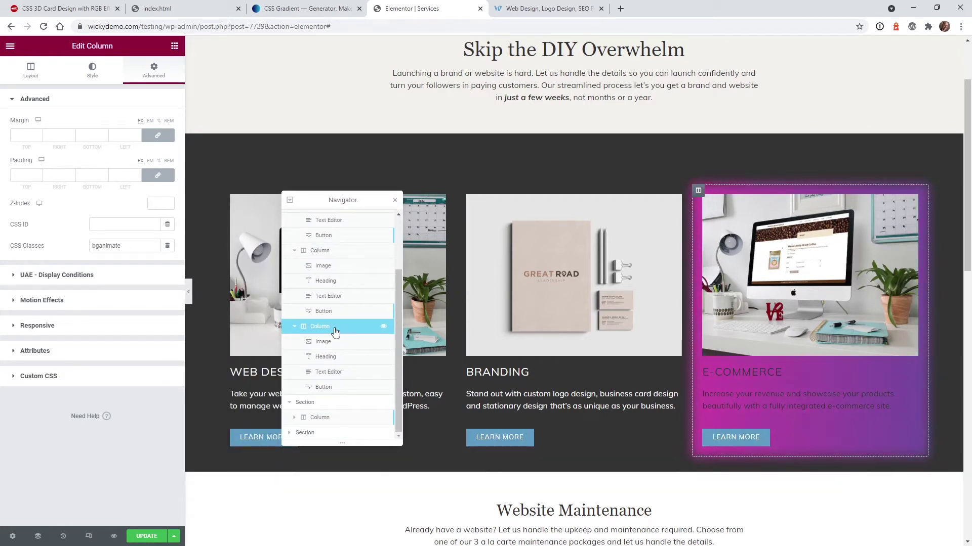
# Check the Z-Index settings of the image, heading, text editor and button inside the E-Commerce column
pyautogui.click(320, 342)
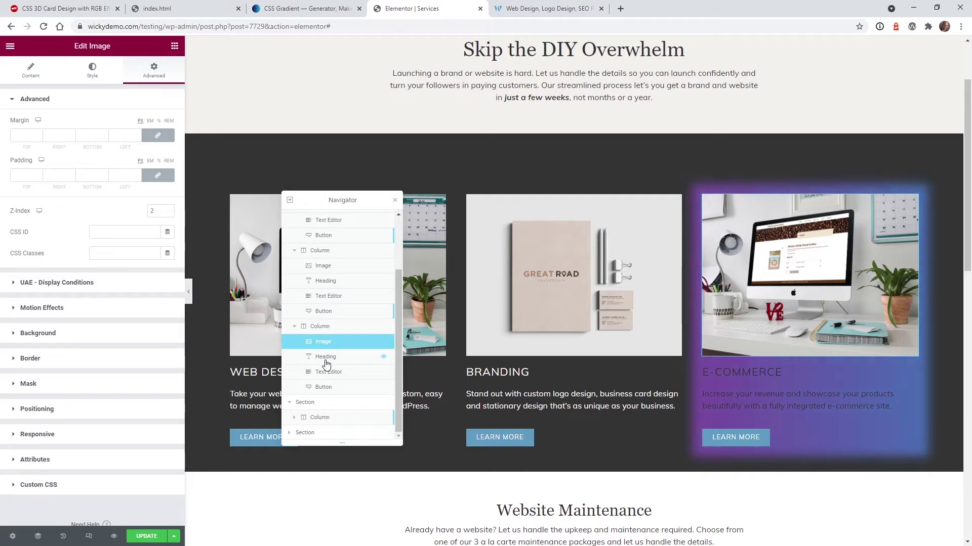
pyautogui.click(325, 358)
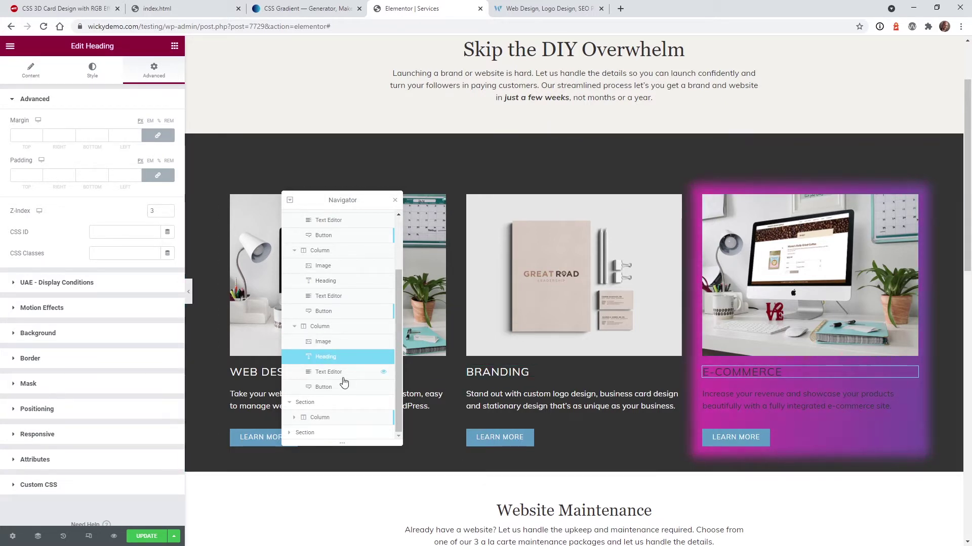
pyautogui.click(722, 404)
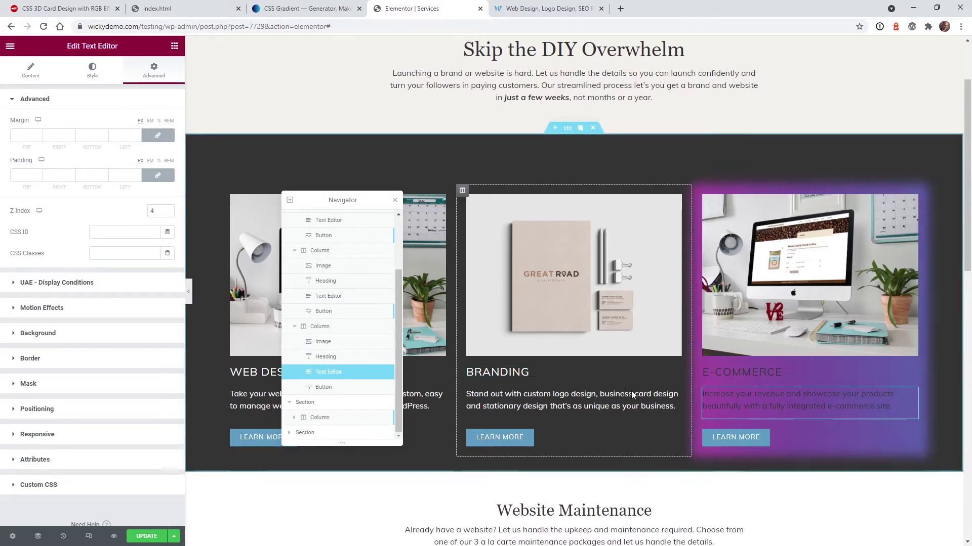
pyautogui.click(323, 388)
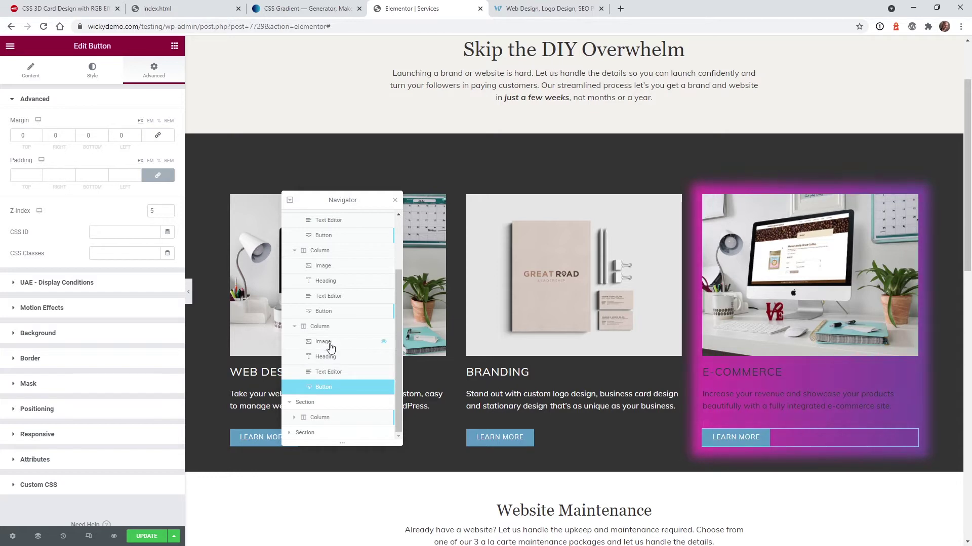
pyautogui.click(327, 357)
pyautogui.click(328, 372)
pyautogui.click(329, 387)
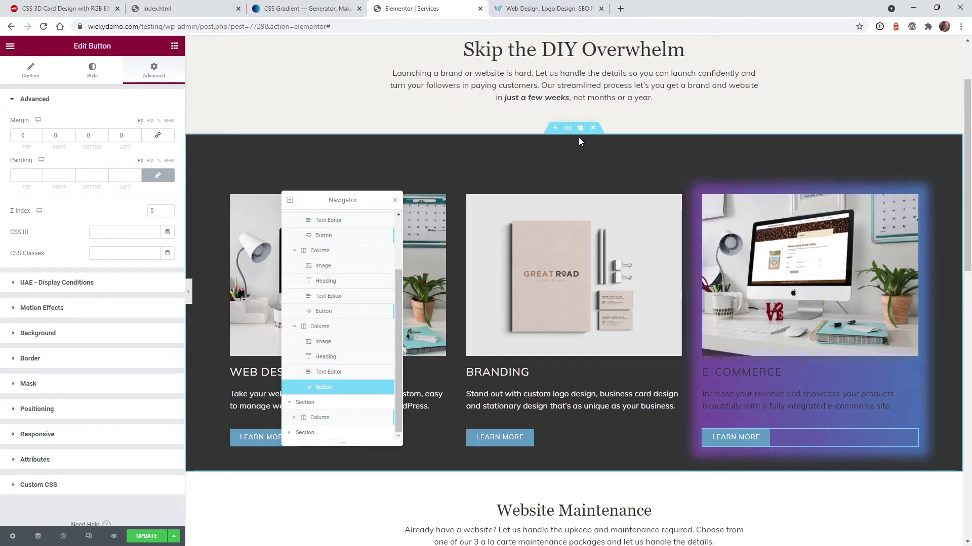
# Check the advanced settings of the service cards section and the CSS class of its E-Commerce column
pyautogui.click(567, 128)
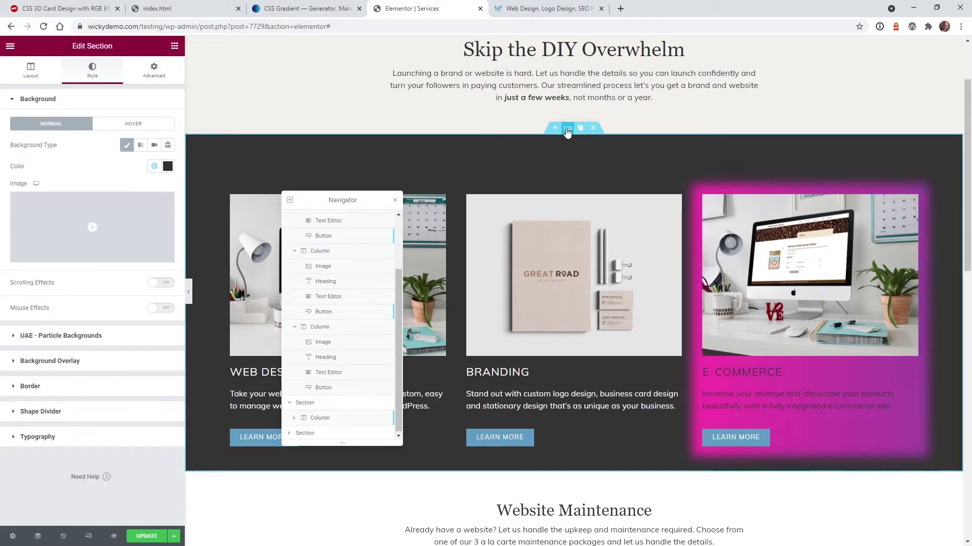
pyautogui.click(152, 74)
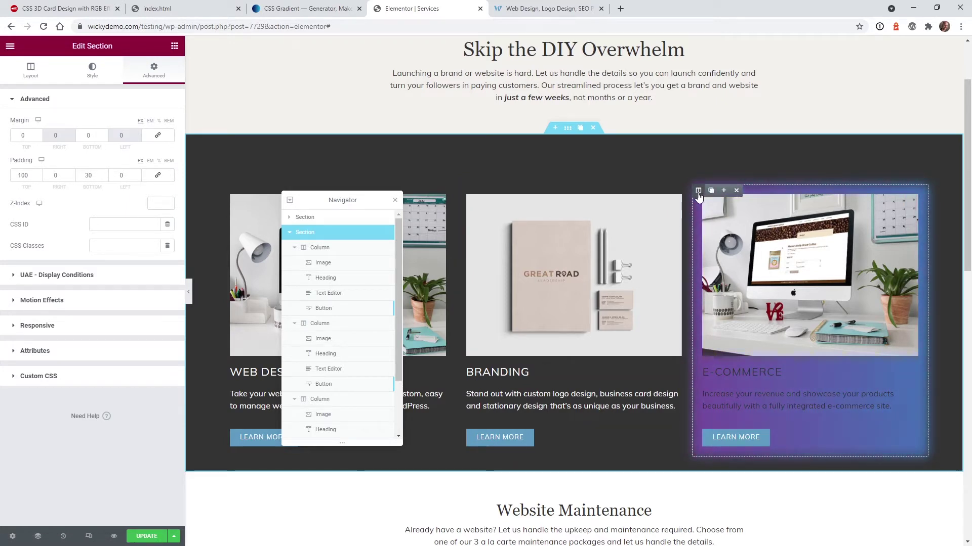
pyautogui.click(698, 191)
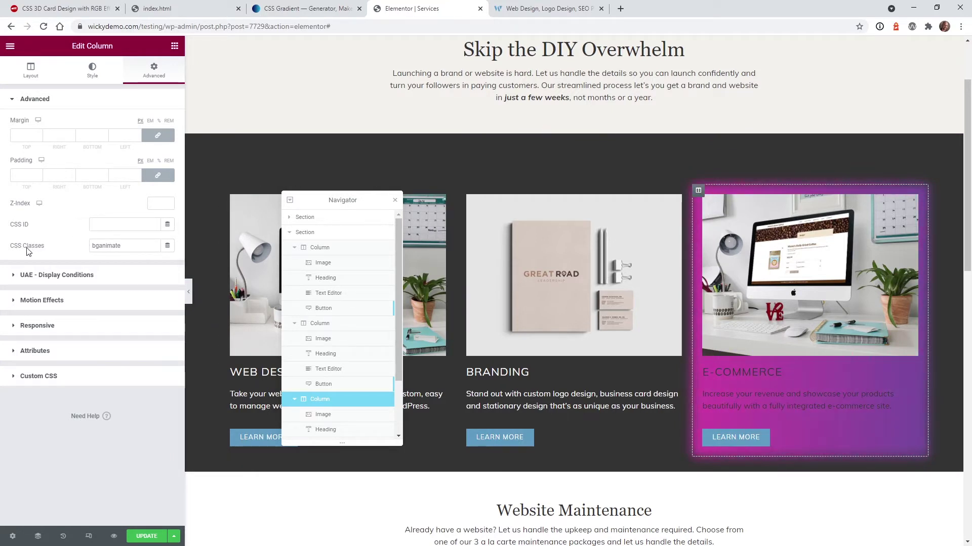
pyautogui.click(119, 247)
pyautogui.moveTo(125, 248); pyautogui.dragTo(98, 246)
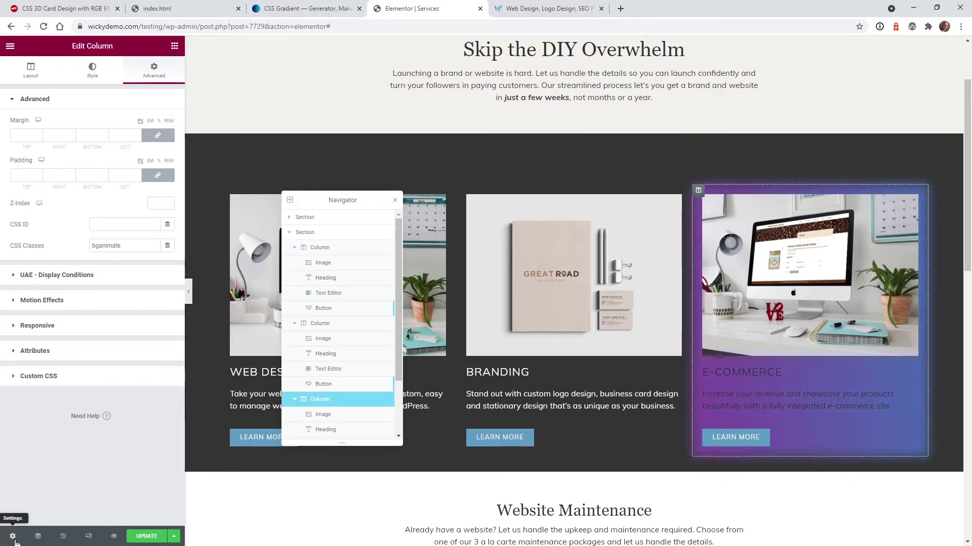
# Open the page-level custom CSS and examine the .bganimate::after selector and its content declaration
pyautogui.click(15, 540)
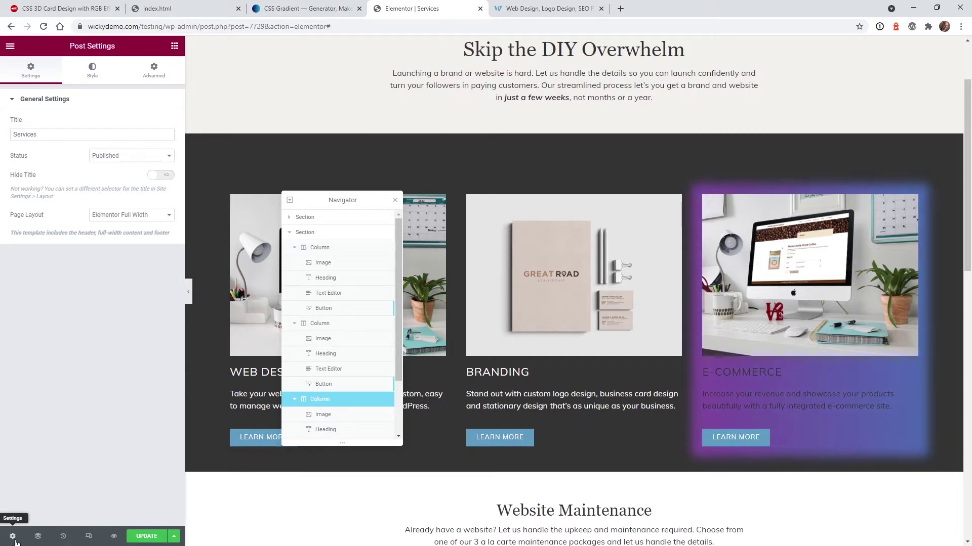
pyautogui.click(159, 74)
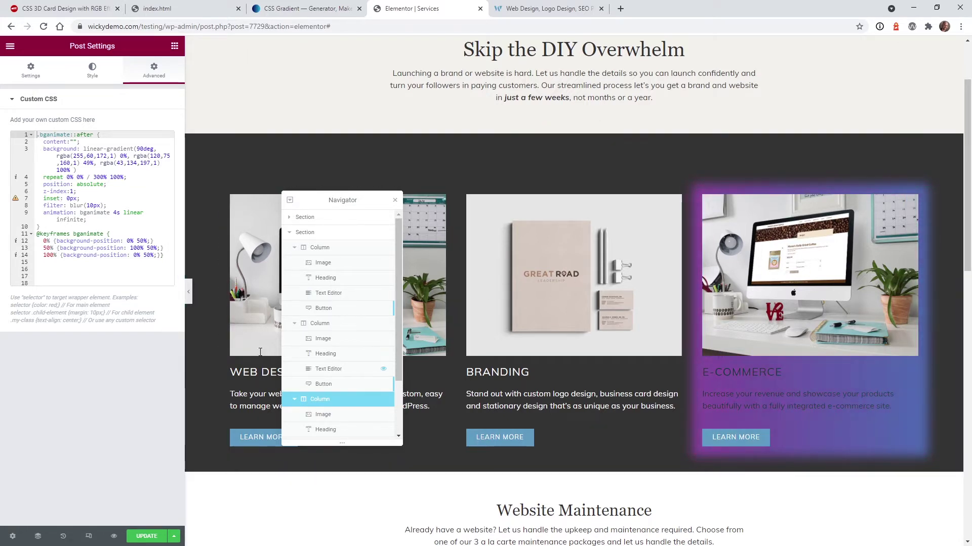
pyautogui.click(14, 536)
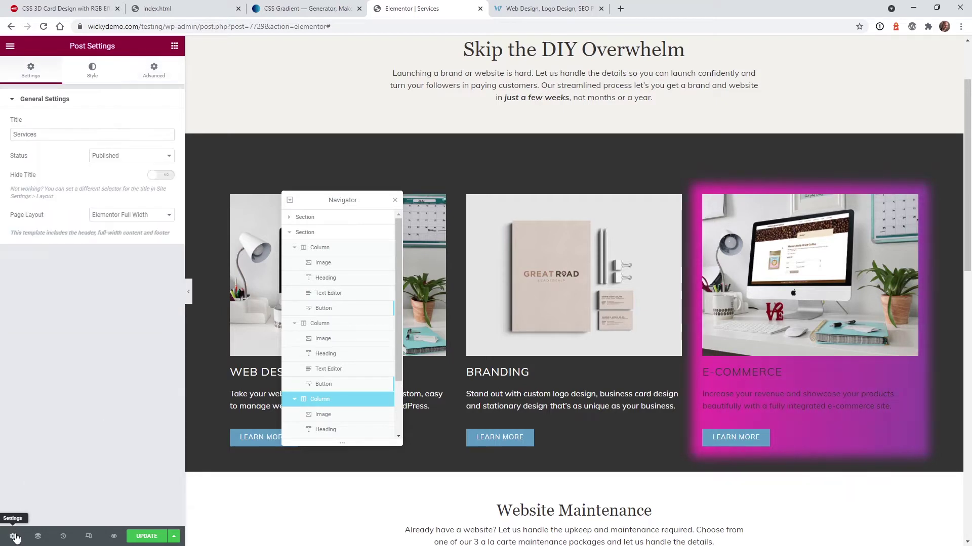
pyautogui.click(156, 80)
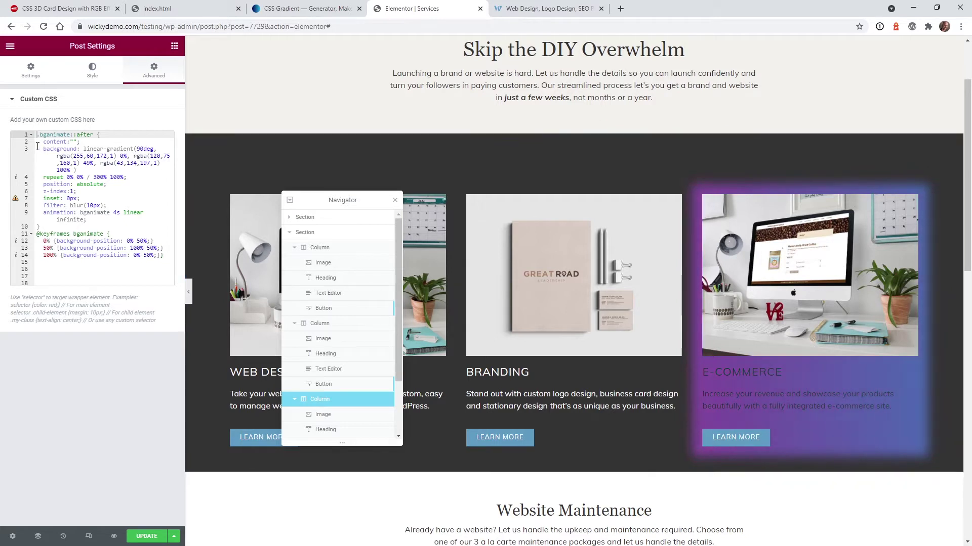
pyautogui.moveTo(69, 136); pyautogui.dragTo(39, 133)
pyautogui.click(57, 135)
pyautogui.moveTo(82, 136); pyautogui.dragTo(93, 135)
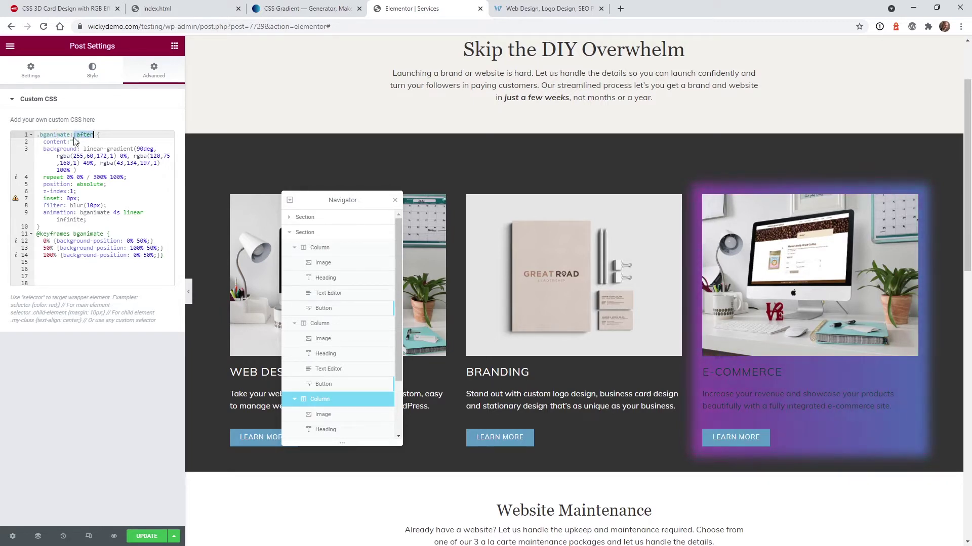
pyautogui.moveTo(43, 142); pyautogui.dragTo(75, 142)
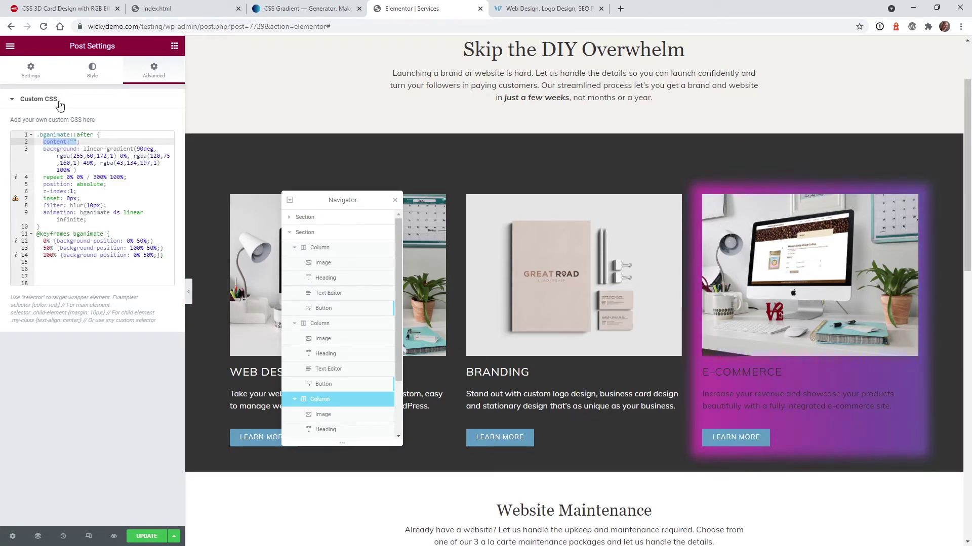
# Try deleting the content declaration from the .bganimate::after rule, and undo the deletion
pyautogui.click(70, 142)
pyautogui.moveTo(57, 140); pyautogui.dragTo(43, 143)
pyautogui.press('BackSpace')
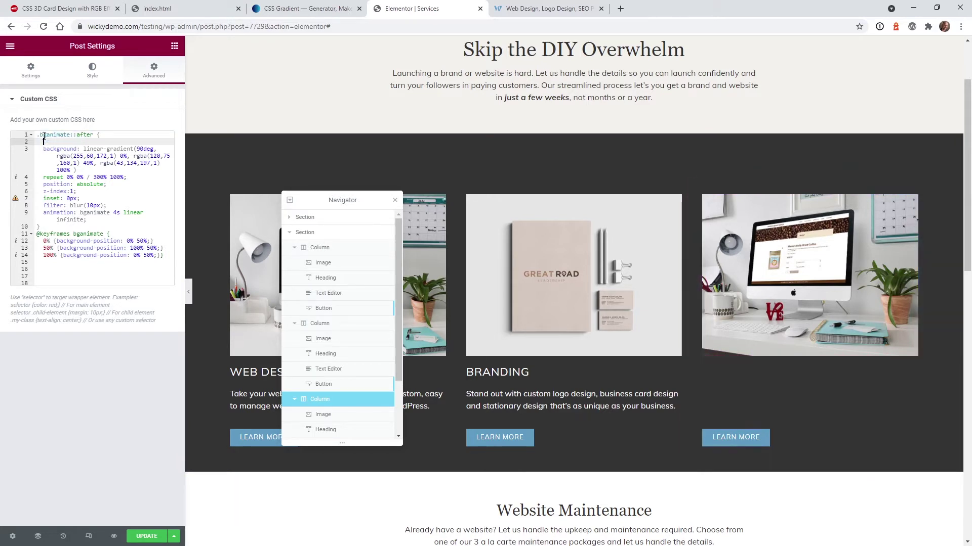
pyautogui.hotkey('ctrl', 'z')
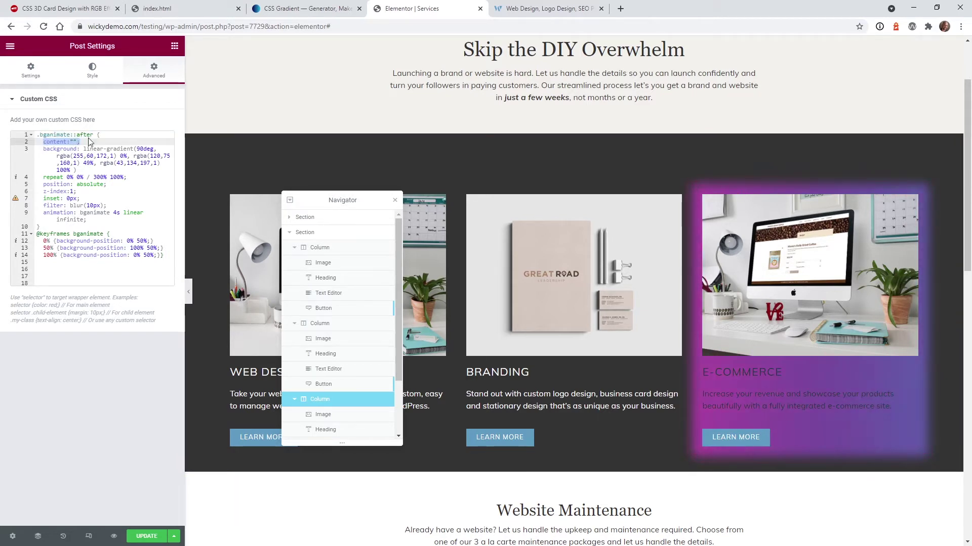
# Switch to the CSS Gradient site and copy the 90deg rainbow linear-gradient background code
pyautogui.click(83, 171)
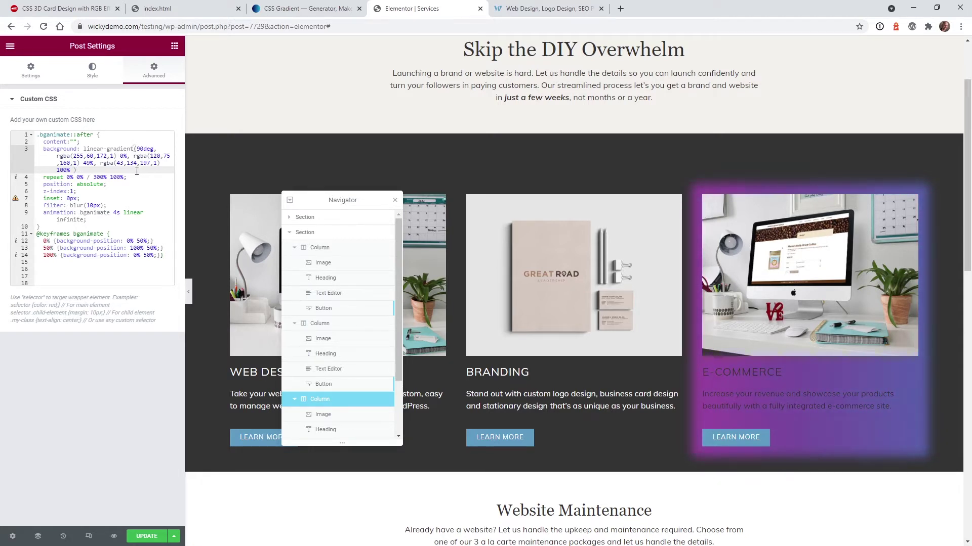
pyautogui.click(326, 7)
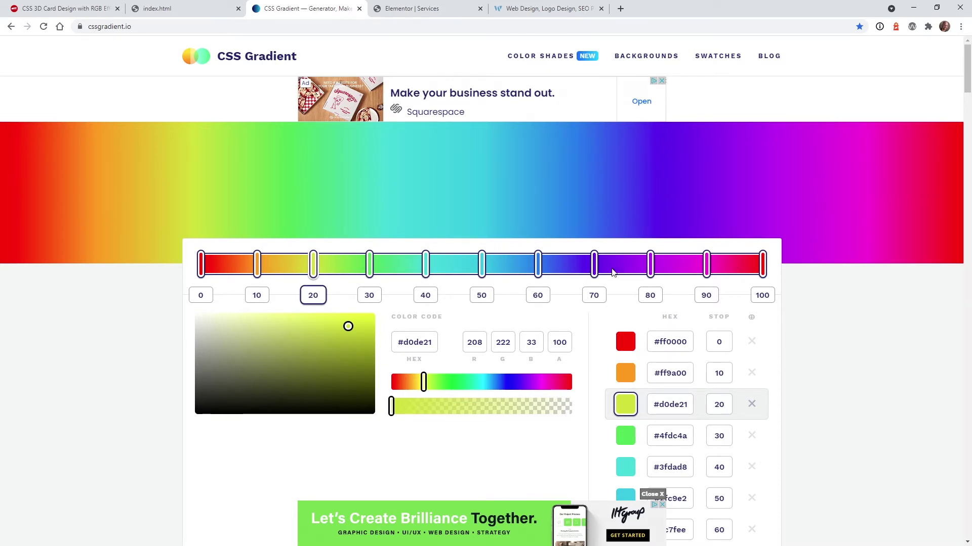
pyautogui.scroll(-10, 787, 273)
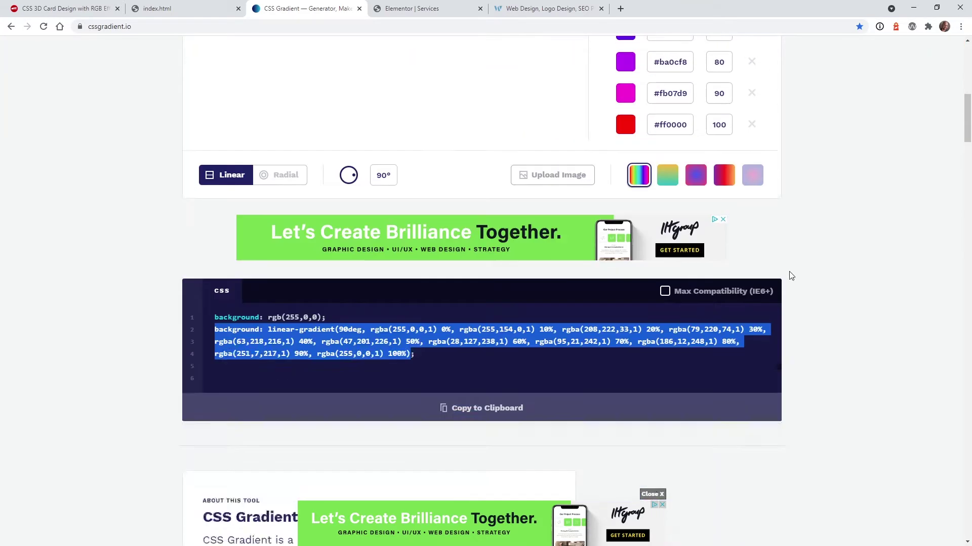
pyautogui.scroll(1, 734, 286)
pyautogui.rightClick(403, 378)
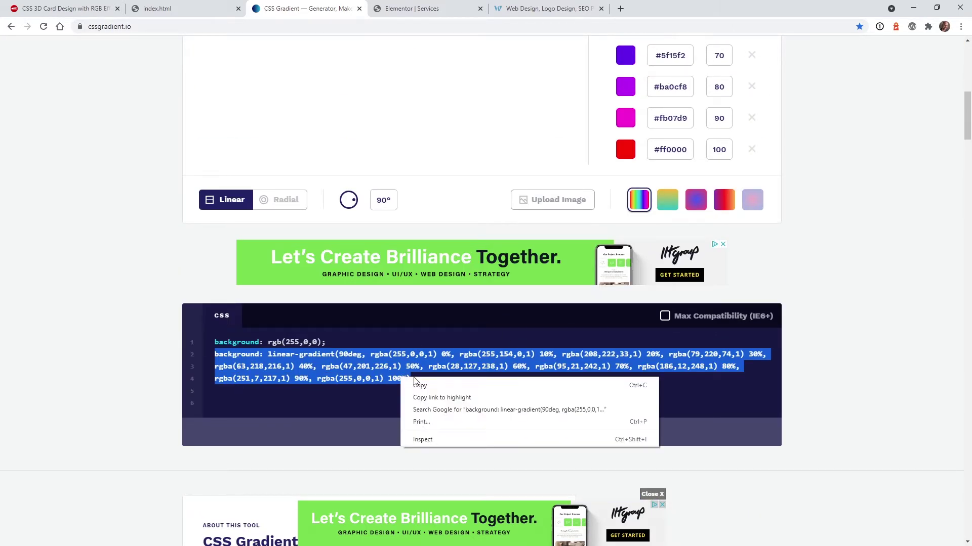
pyautogui.click(421, 386)
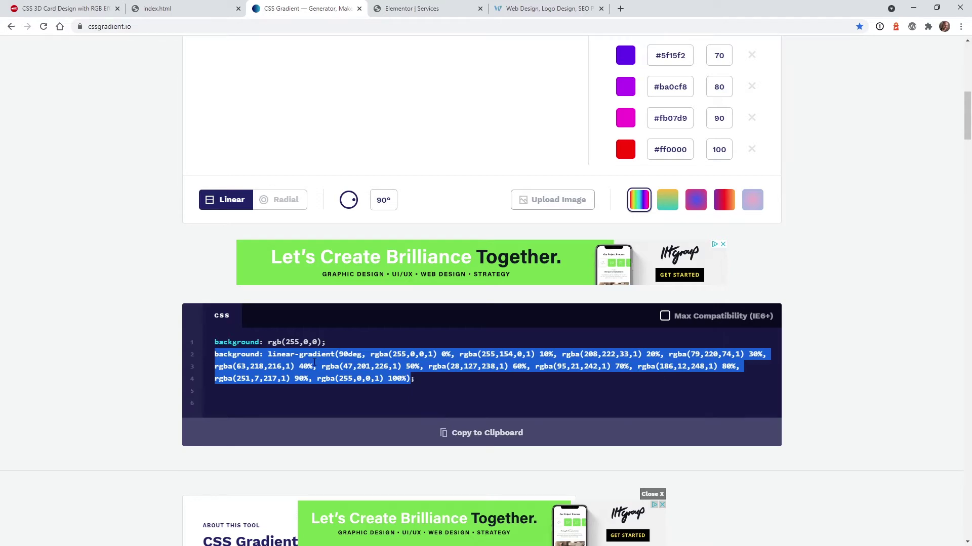
pyautogui.scroll(8, 123, 337)
pyautogui.scroll(2, 160, 287)
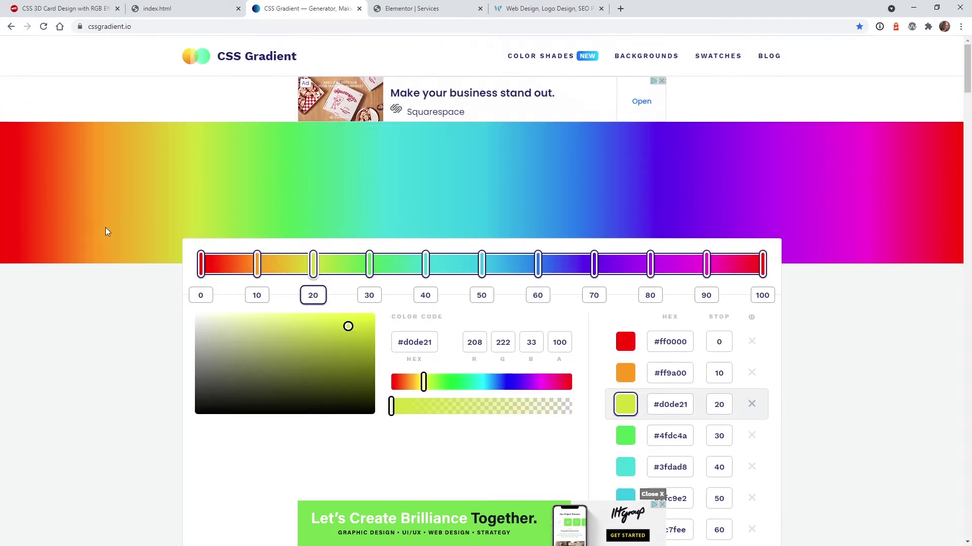
# Replace the background gradient in the Elementor page's .bganimate::after rule with the copied 90deg rainbow linear-gradient from the CSS Gradient site
pyautogui.scroll(-10, 819, 194)
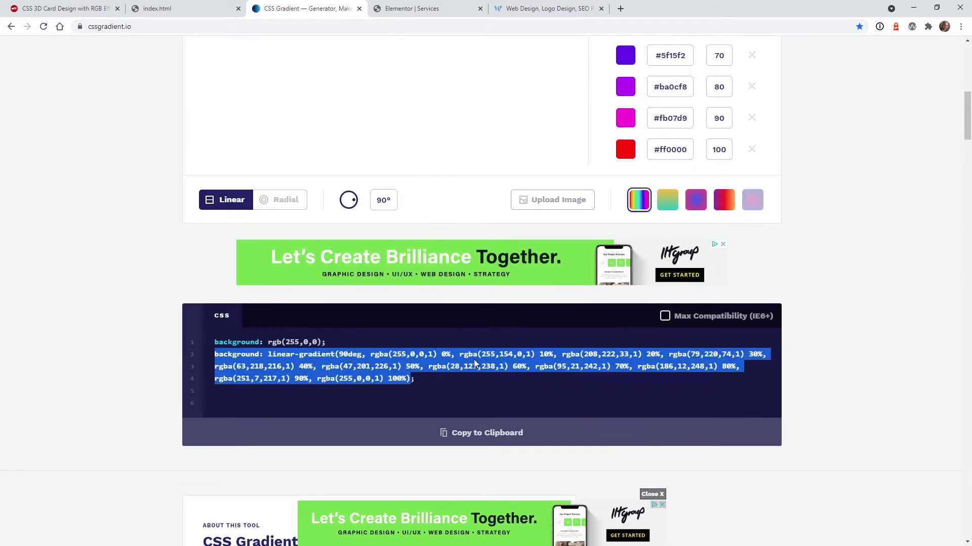
pyautogui.click(430, 9)
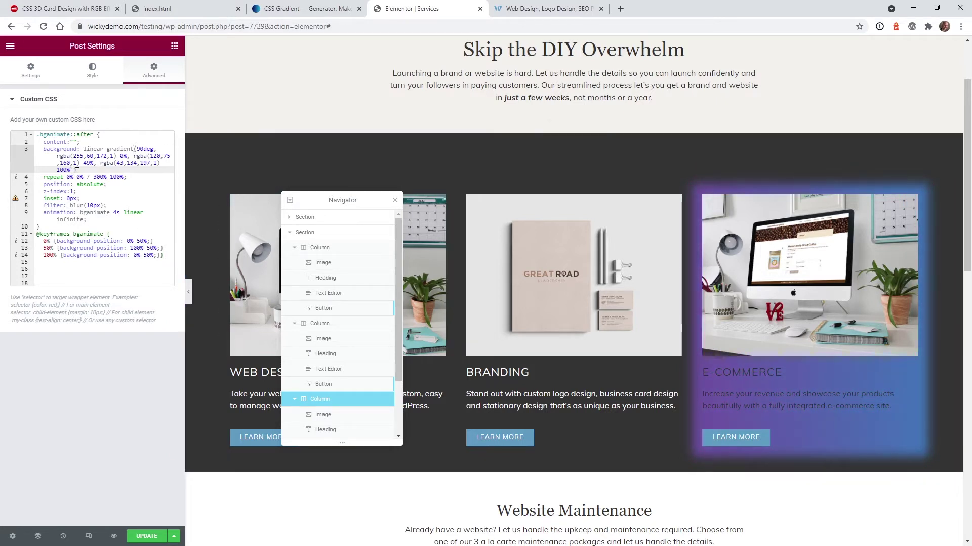
pyautogui.moveTo(74, 165); pyautogui.dragTo(43, 151)
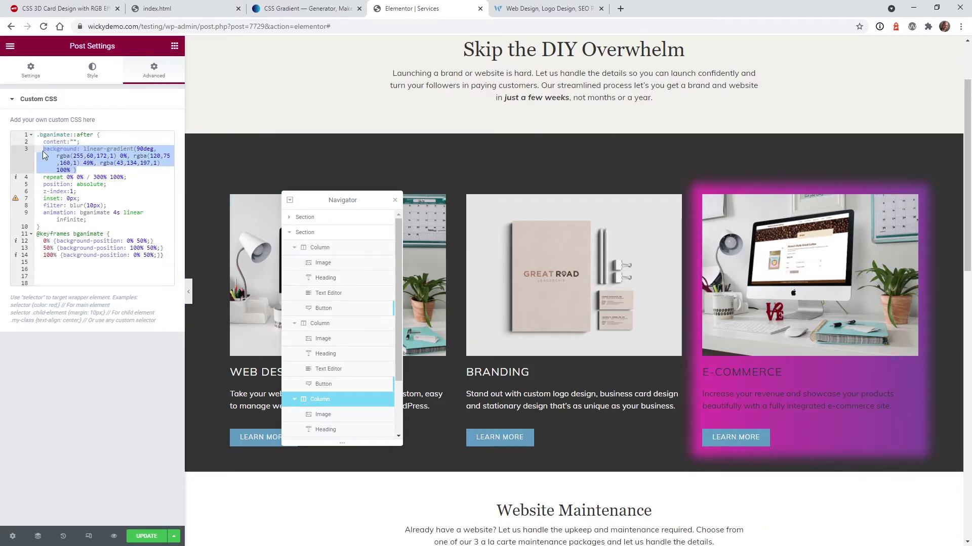
pyautogui.hotkey('ctrl', 'v')
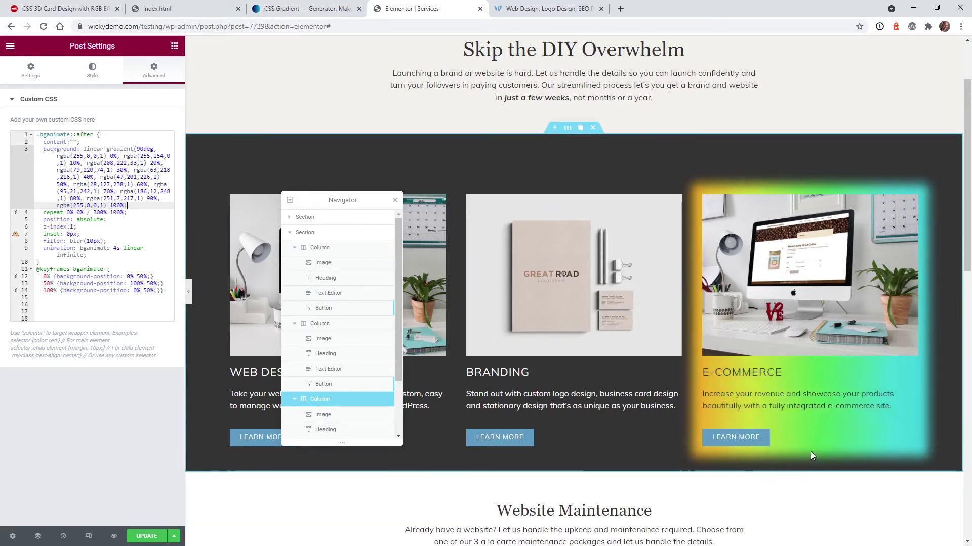
# Review the full rainbow gradient on the CSS Gradient site and return to the Elementor editor
pyautogui.click(332, 6)
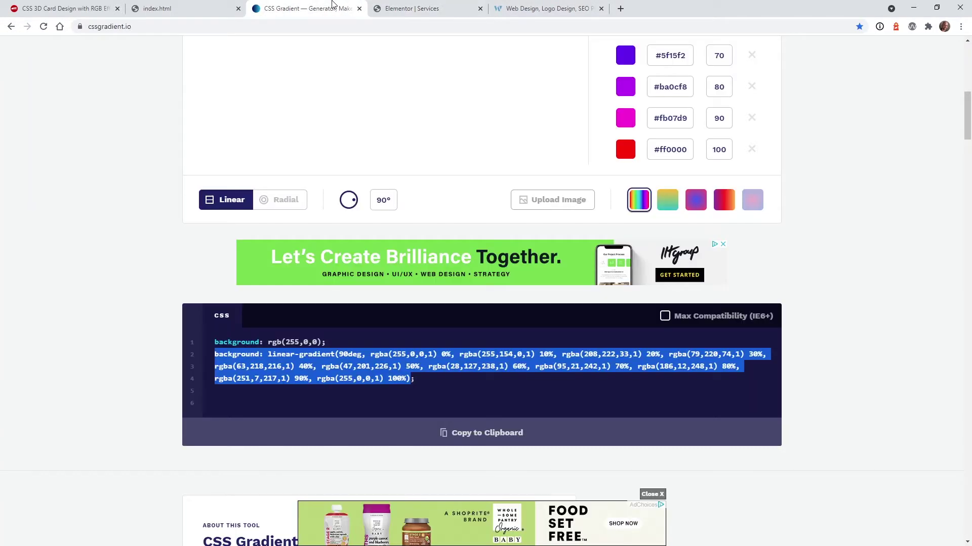
pyautogui.scroll(10, 160, 299)
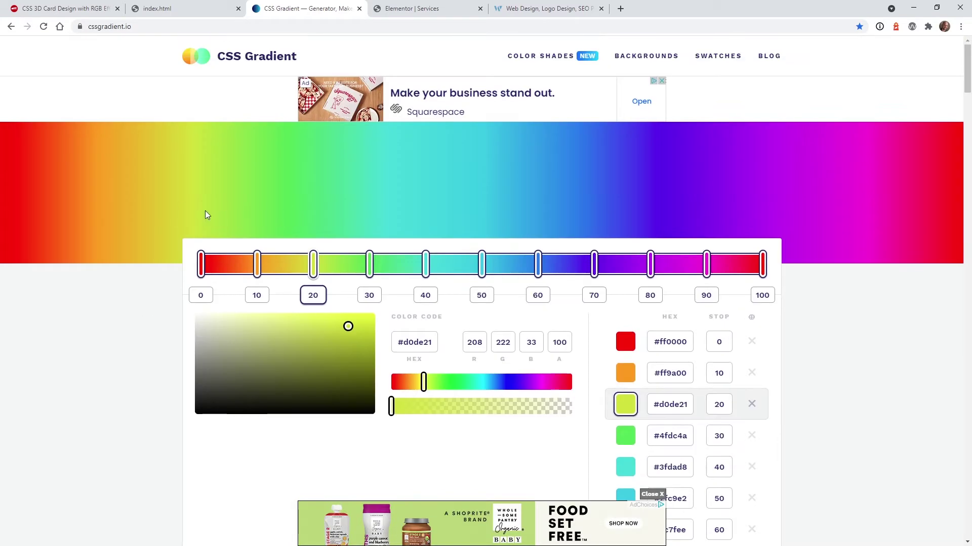
pyautogui.hotkey('ctrl', 'Tab')
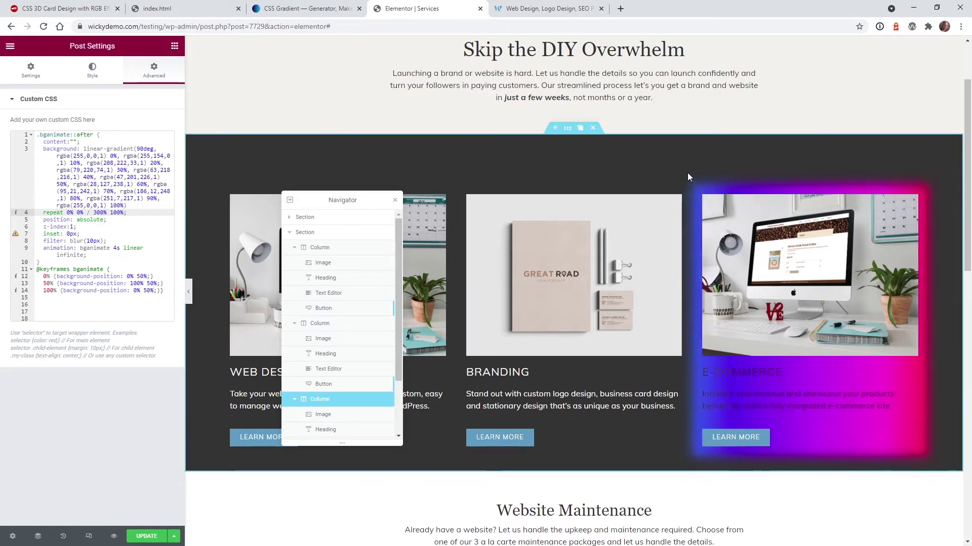
# Try horizontal background sizes of 200% and 500% in the repeat declaration of the .bganimate::after rule
pyautogui.doubleClick(117, 213)
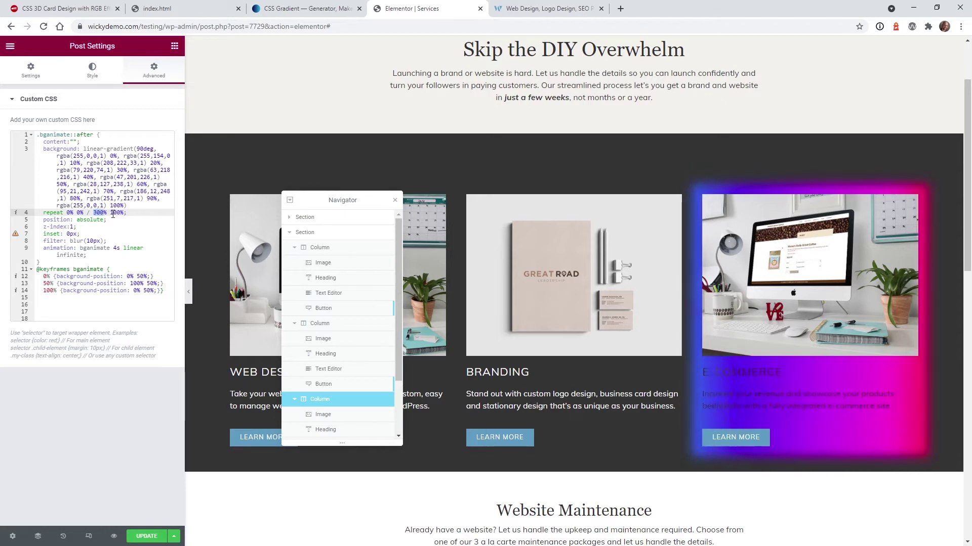
pyautogui.click(97, 212)
pyautogui.press('BackSpace')
pyautogui.write('2')
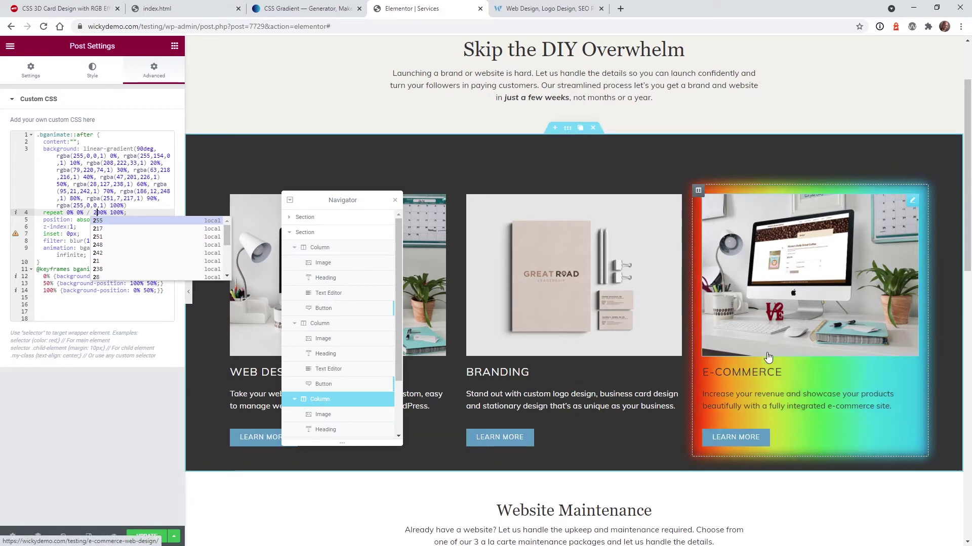
pyautogui.press('BackSpace')
pyautogui.write('5')
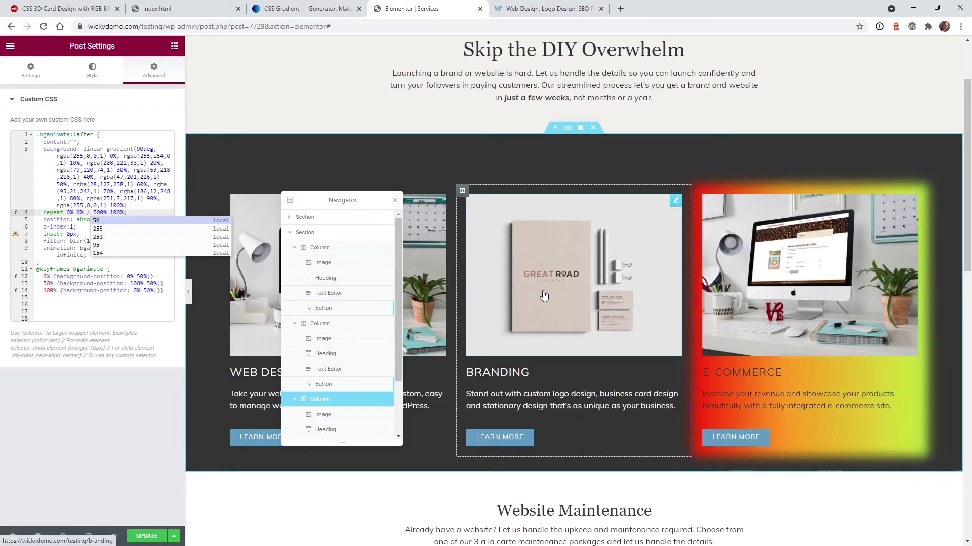
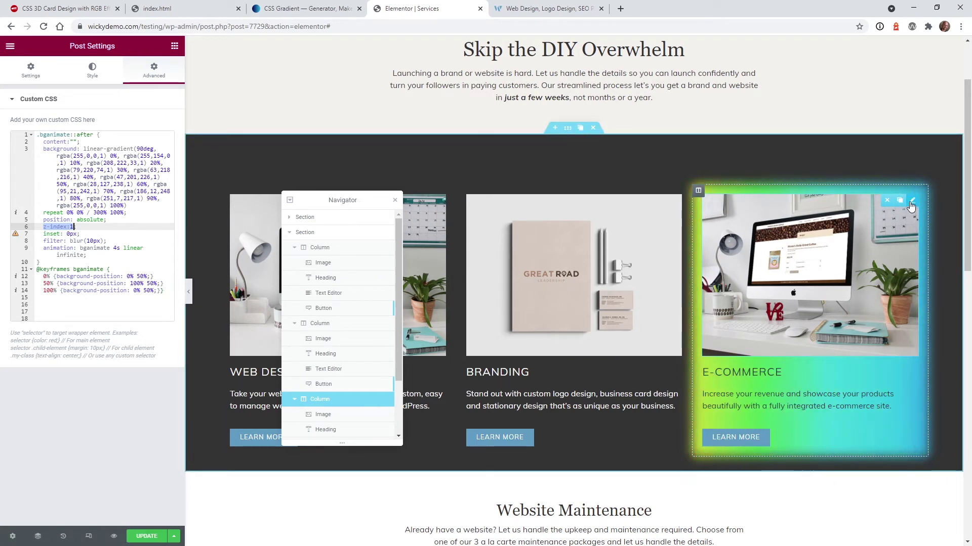
# Clear the z-index of the E-Commerce card's image, and set it to 2 again
pyautogui.click(911, 205)
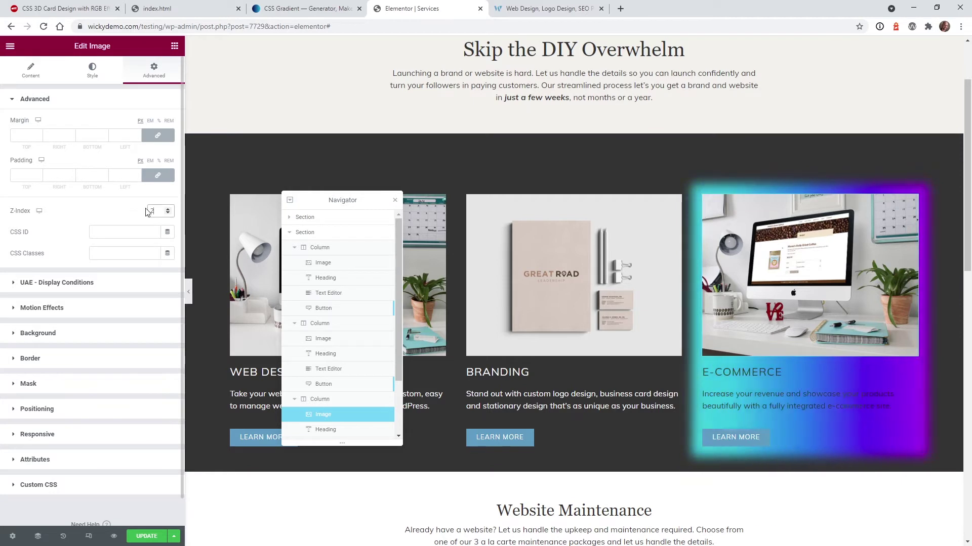
pyautogui.press('BackSpace')
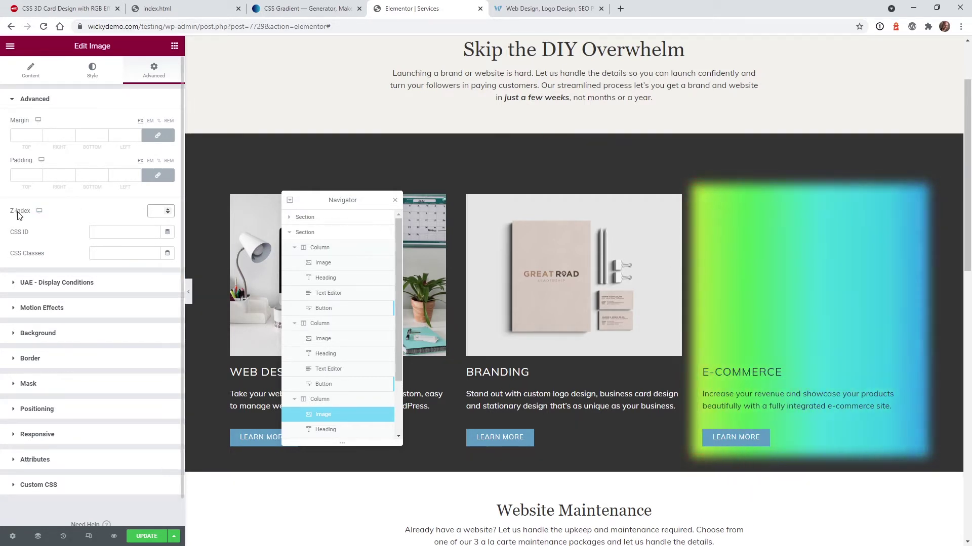
pyautogui.write('2')
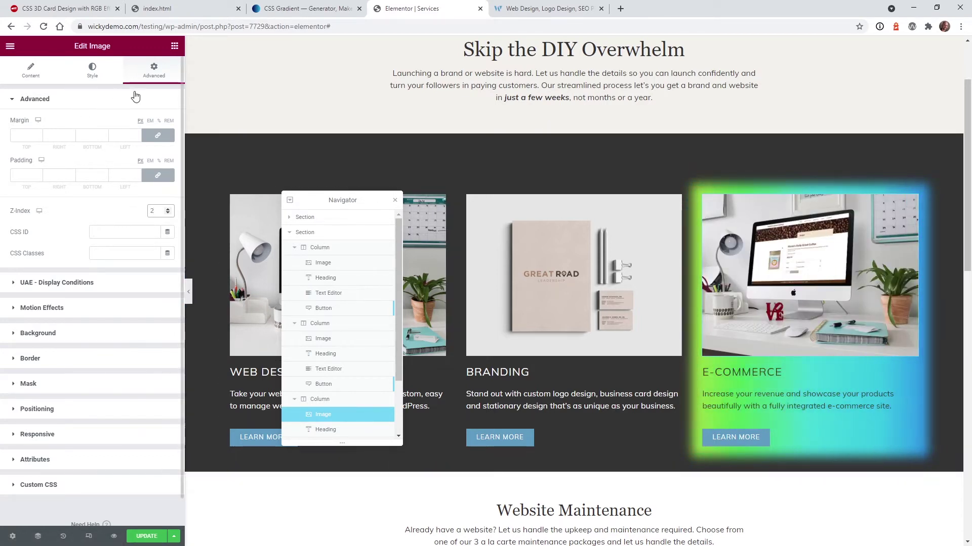
# Set the z-index of the E-Commerce column's heading and button to 2, and recheck the heading's advanced settings
pyautogui.click(147, 72)
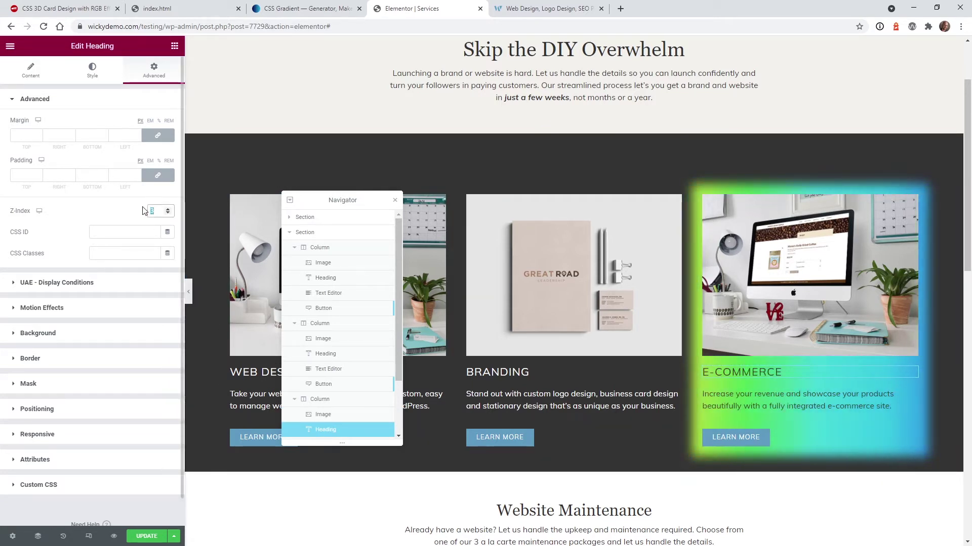
pyautogui.write('2')
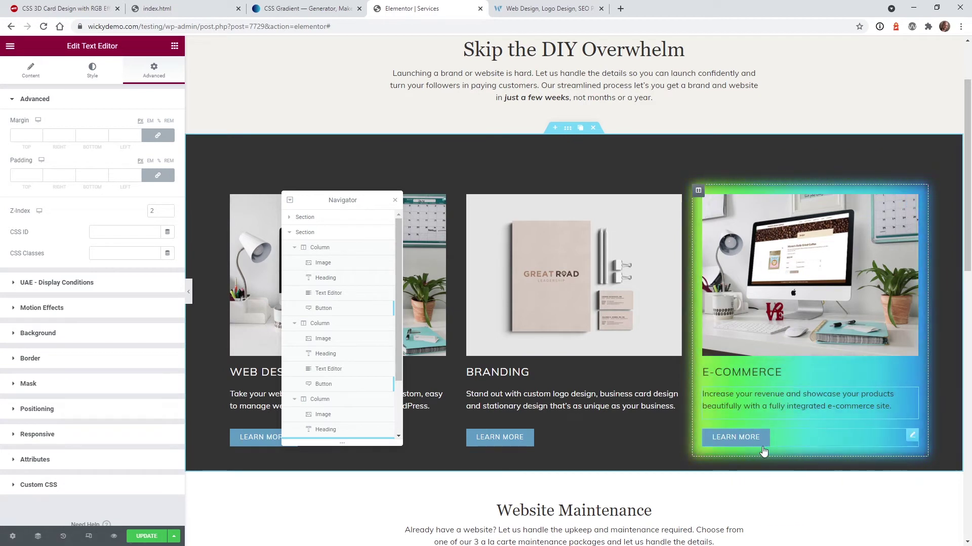
pyautogui.click(914, 438)
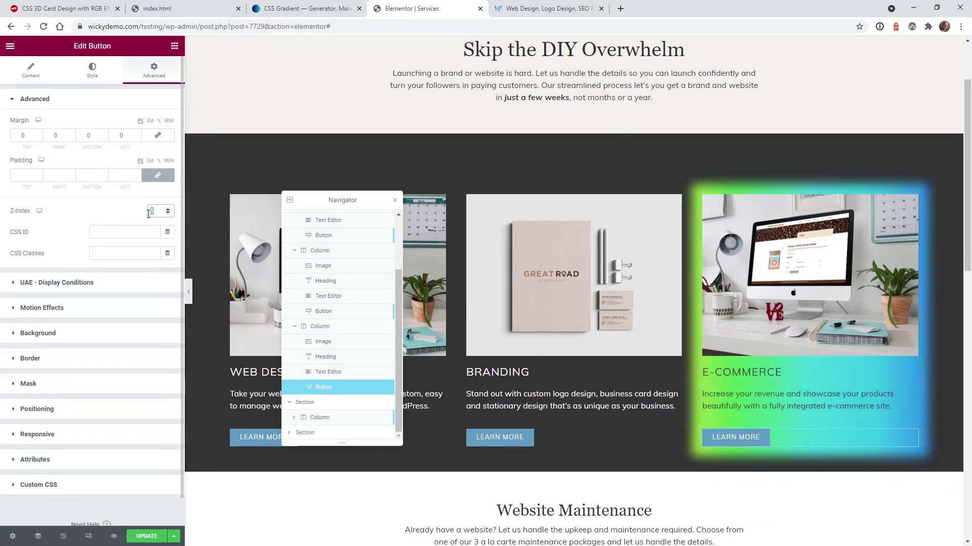
pyautogui.write('2')
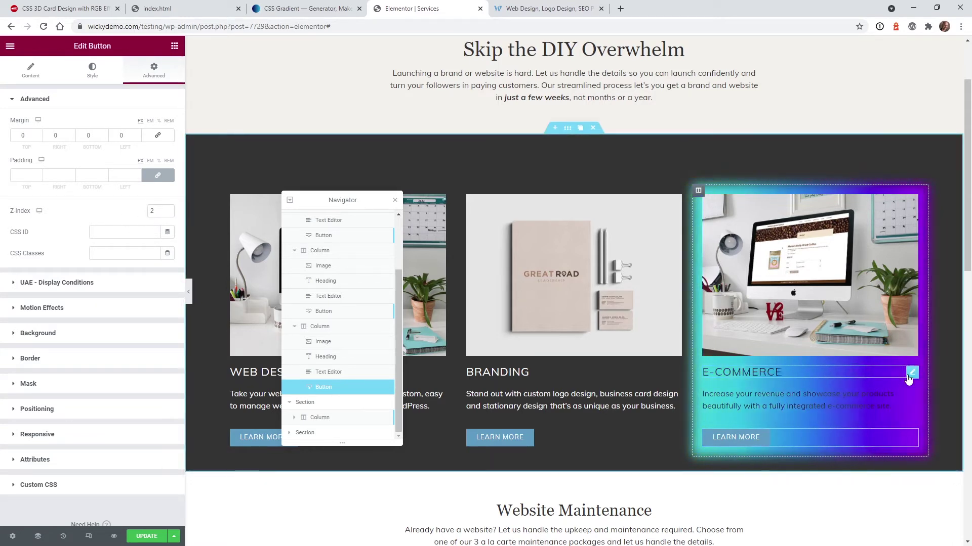
pyautogui.click(908, 375)
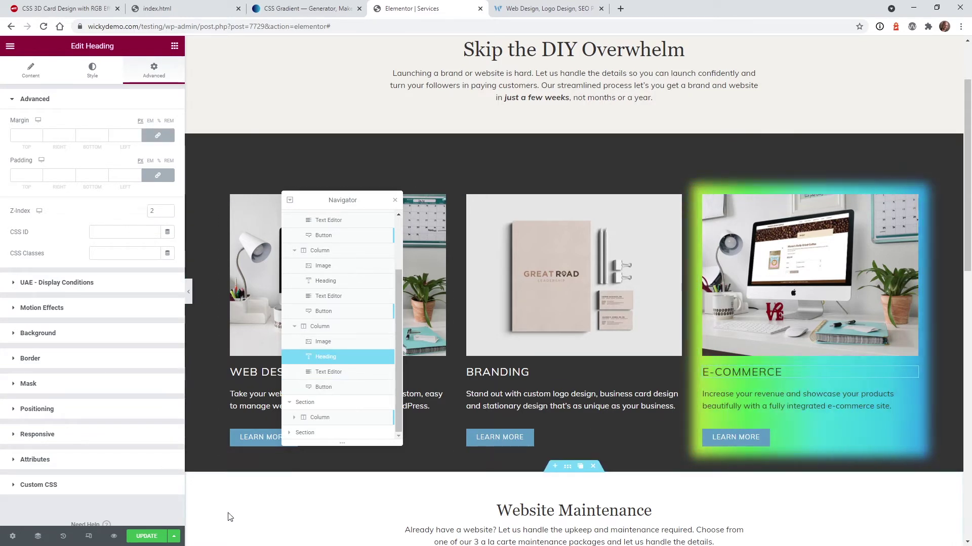
# Update the page, check the glowing E-Commerce card on the preview page, and return to the Elementor editor
pyautogui.click(147, 537)
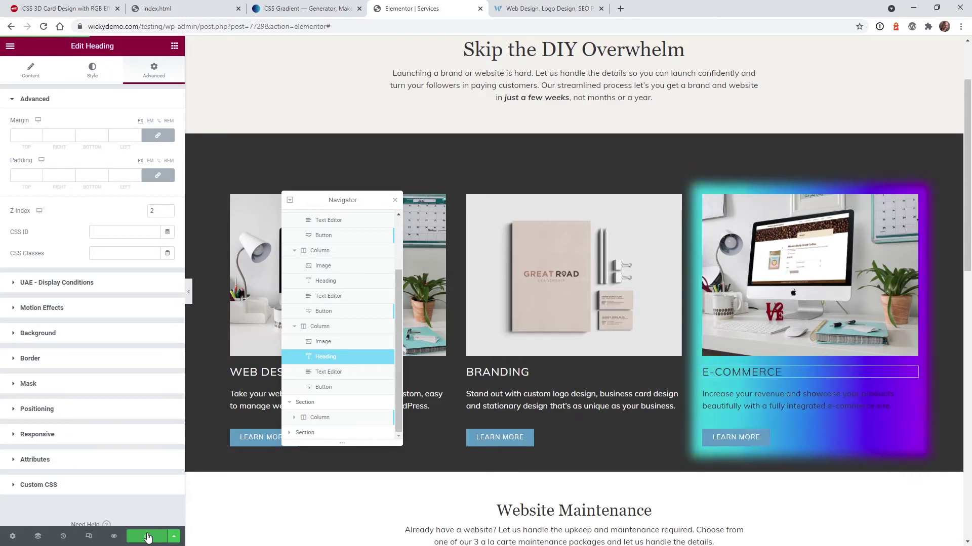
pyautogui.click(532, 6)
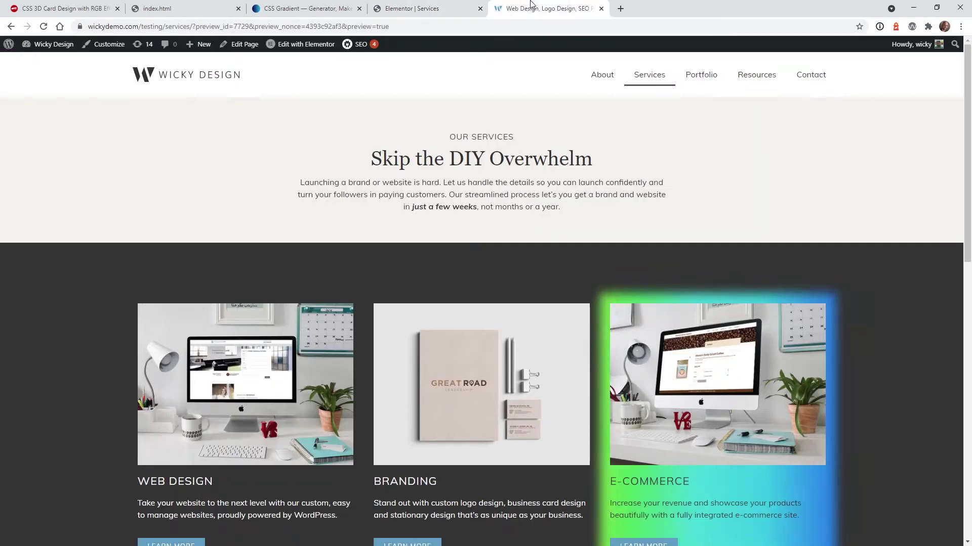
pyautogui.scroll(-4, 923, 256)
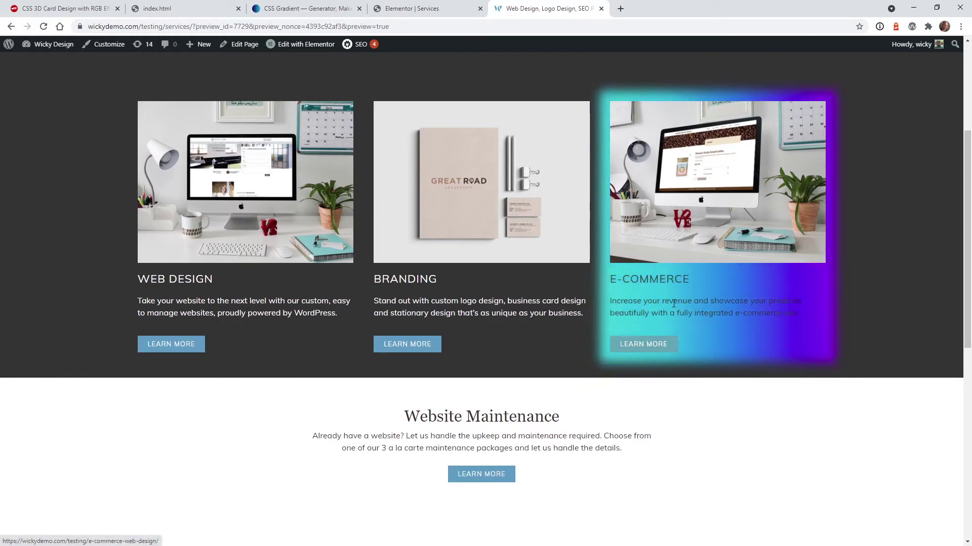
pyautogui.click(314, 6)
pyautogui.click(415, 7)
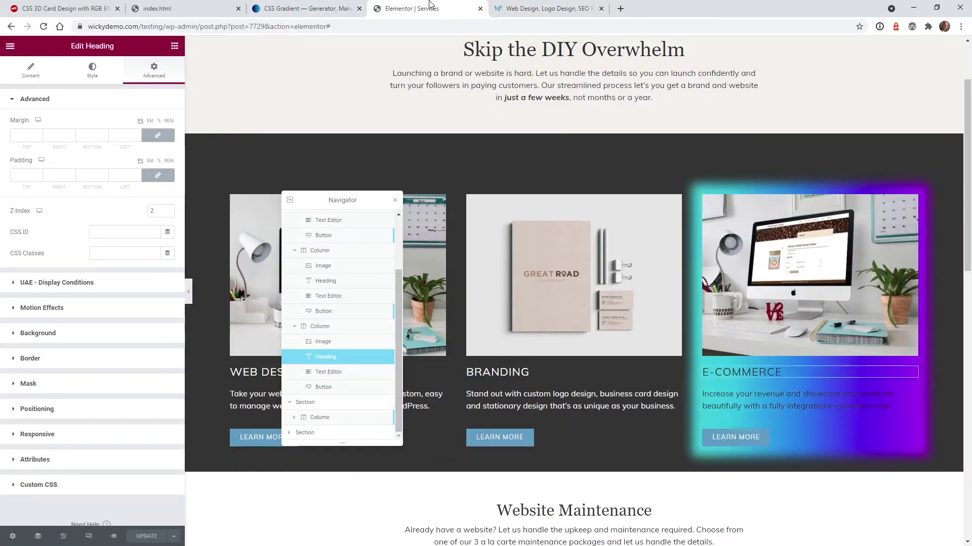
# Open the page-level custom CSS and try inset values of -10px and -100px in the .bganimate::after rule
pyautogui.click(13, 536)
pyautogui.click(154, 71)
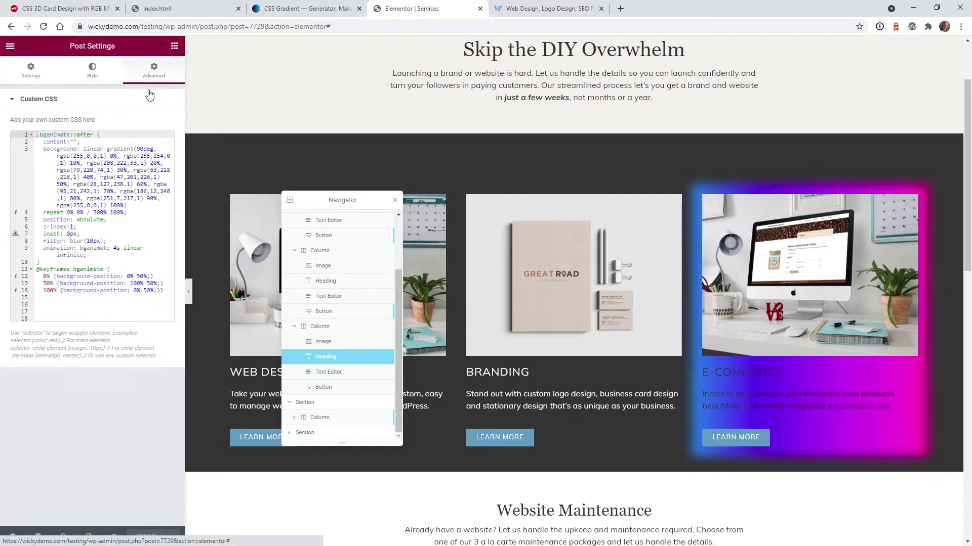
pyautogui.click(53, 234)
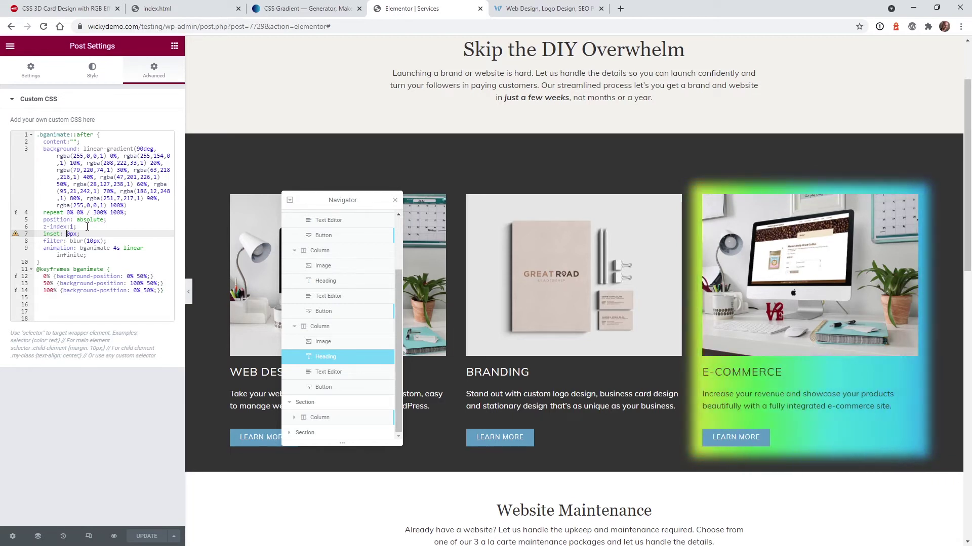
pyautogui.write('1')
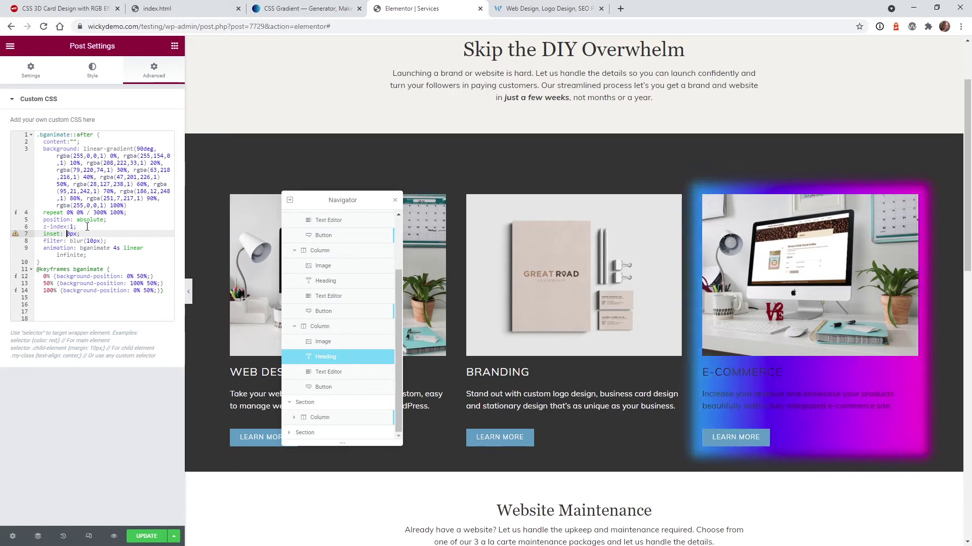
pyautogui.write('-1')
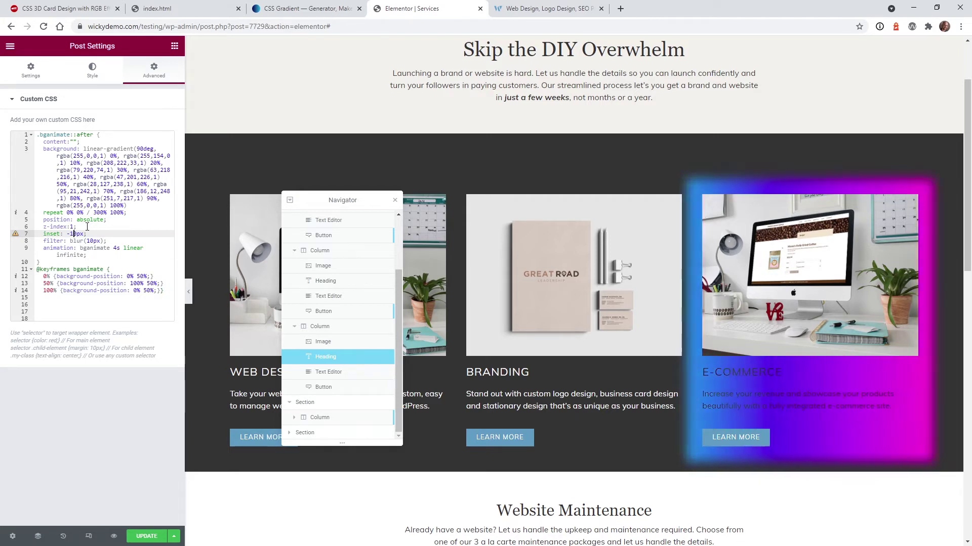
pyautogui.write('0')
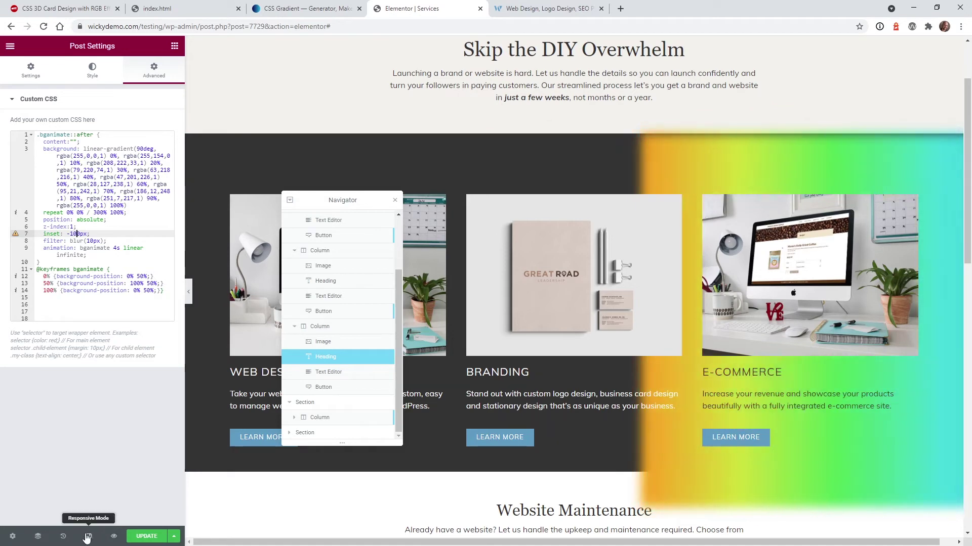
# Examine how the enlarged gradient extends around the E-Commerce card in the mobile responsive preview, and return to the normal view
pyautogui.click(87, 537)
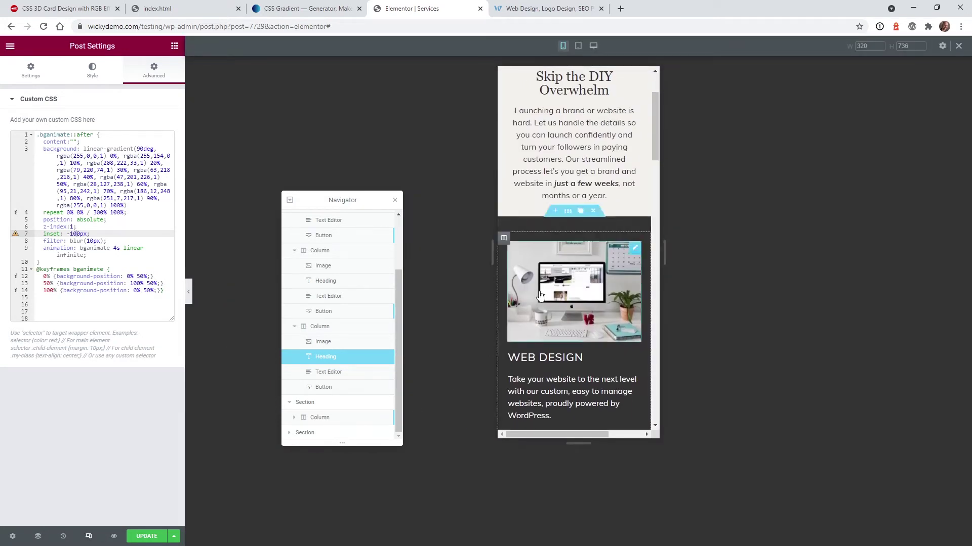
pyautogui.moveTo(657, 146); pyautogui.dragTo(654, 223)
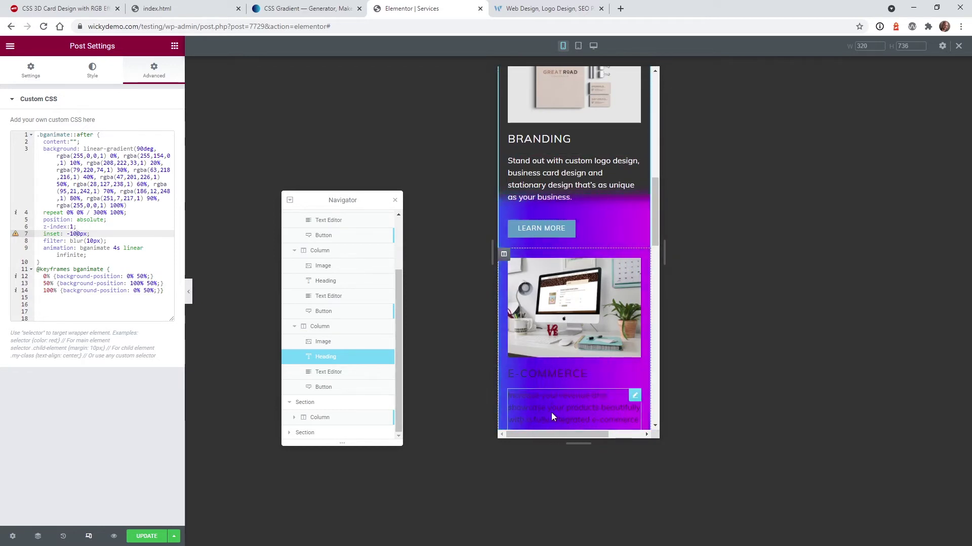
pyautogui.moveTo(563, 435); pyautogui.dragTo(615, 436)
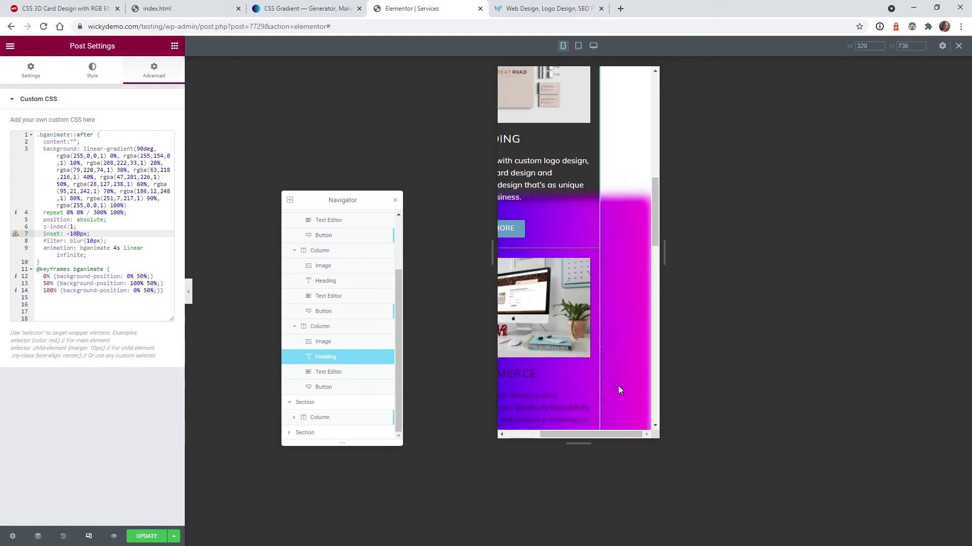
pyautogui.moveTo(614, 434); pyautogui.dragTo(545, 425)
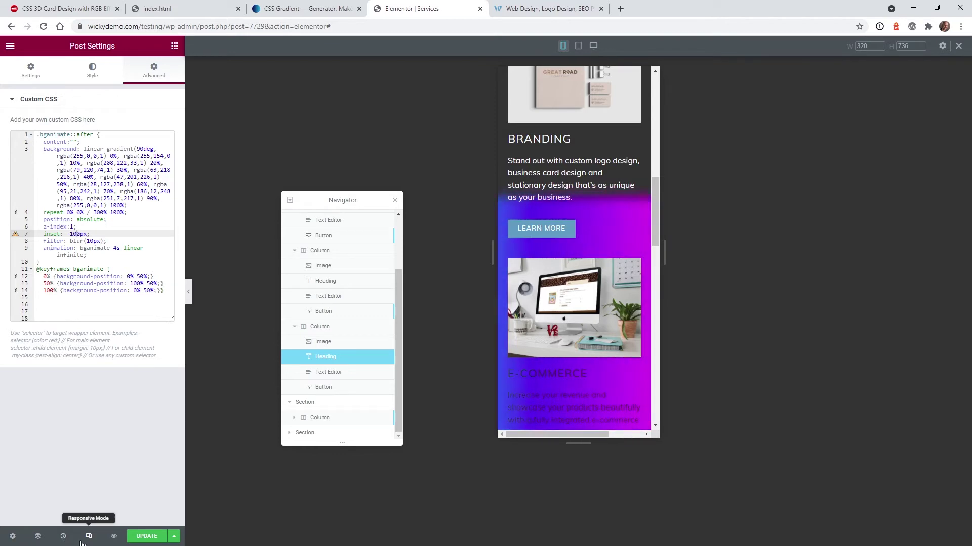
pyautogui.click(958, 46)
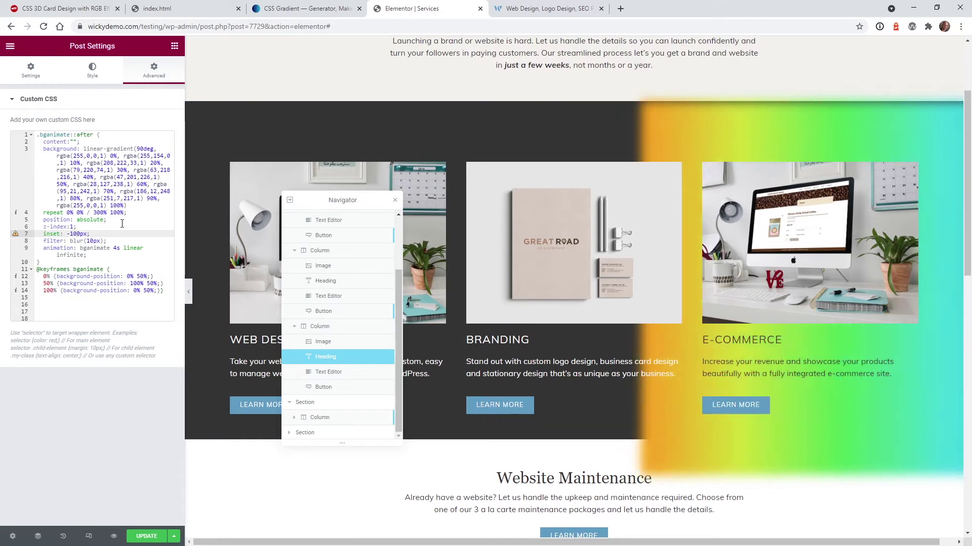
# Set the inset in the .bganimate::after rule back to 0px and move to its filter blur declaration
pyautogui.press('BackSpace')
pyautogui.press('BackSpace')
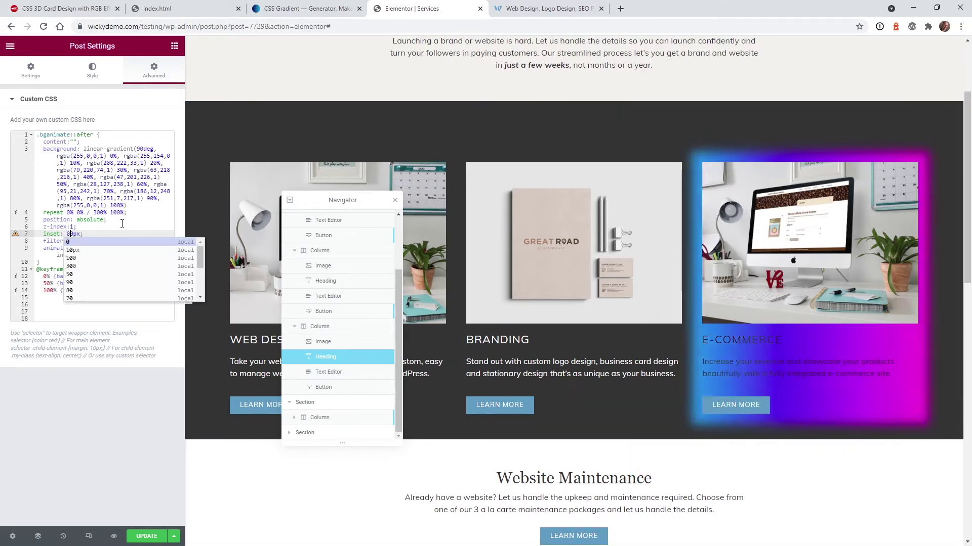
pyautogui.click(73, 241)
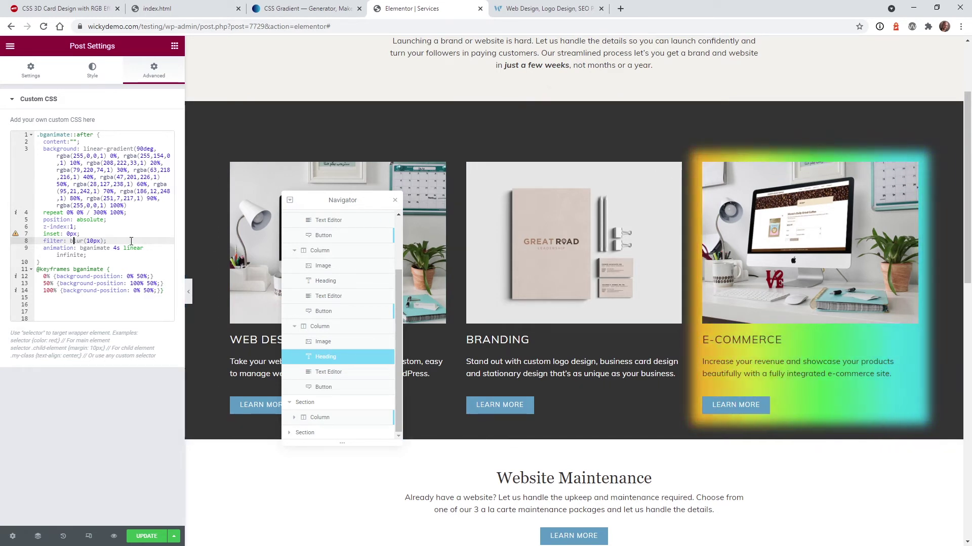
# Try a blur of 0px in the .bganimate::after rule, then delete the filter declaration and undo the deletion
pyautogui.click(89, 241)
pyautogui.press('BackSpace')
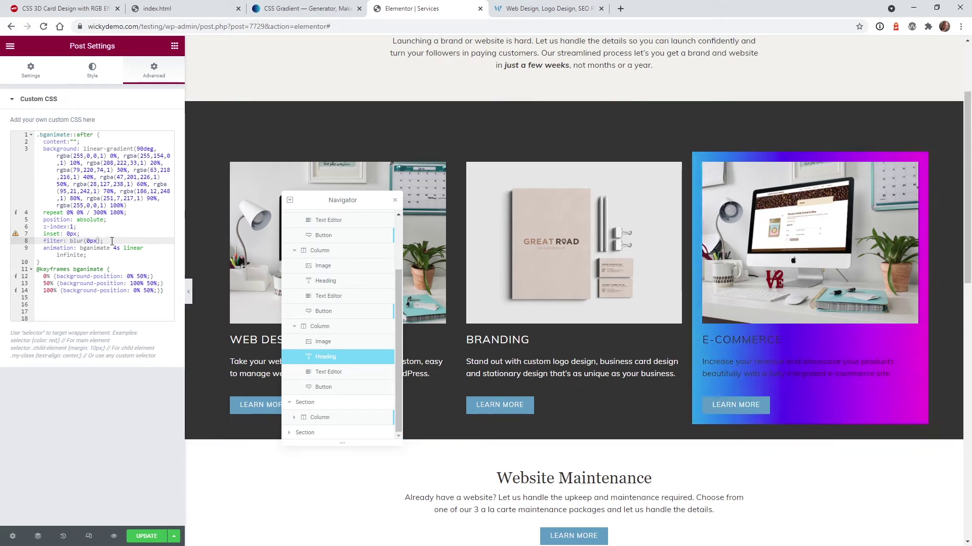
pyautogui.moveTo(103, 241); pyautogui.dragTo(40, 241)
pyautogui.press('BackSpace')
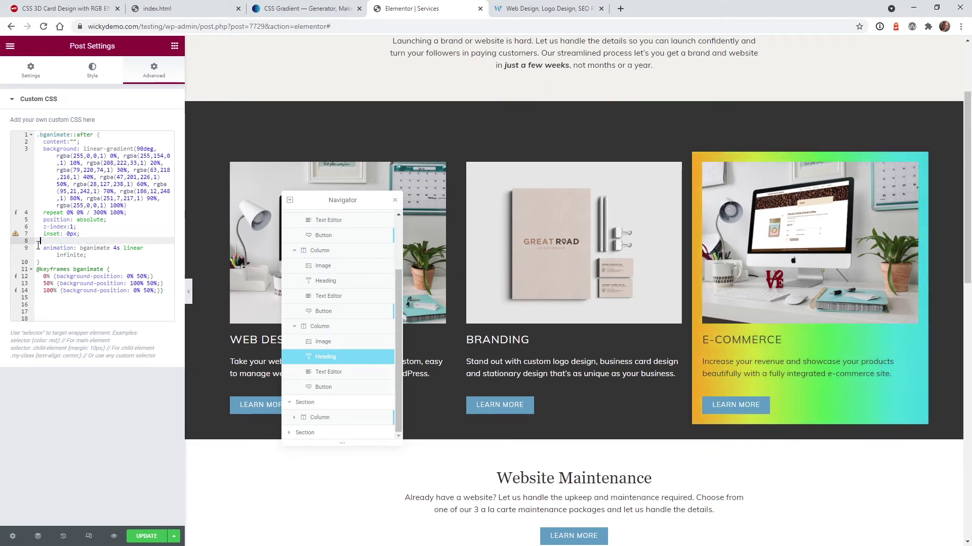
pyautogui.hotkey('ctrl', 'z')
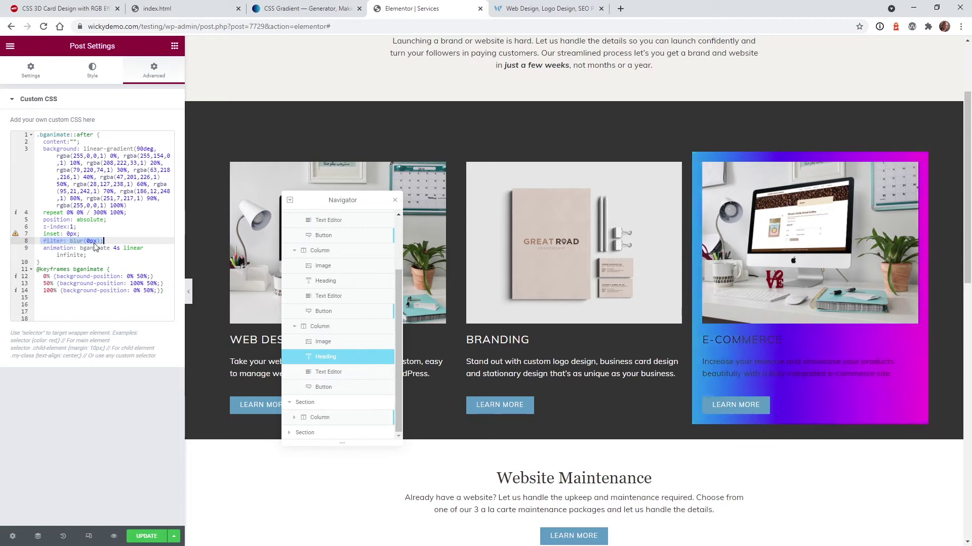
# Set the filter blur to 20px, check the E-Commerce card's glow in the mobile responsive preview, and return to the normal view
pyautogui.click(87, 241)
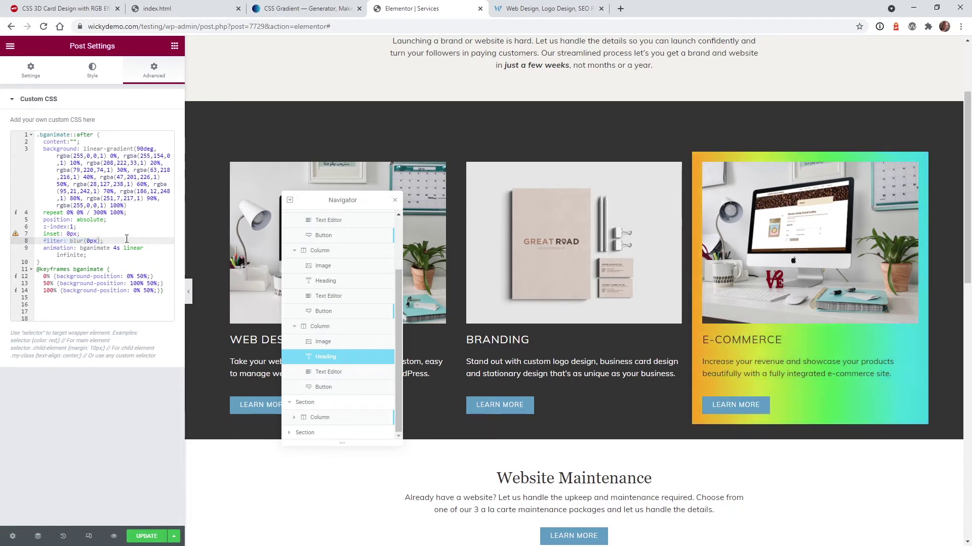
pyautogui.write('2')
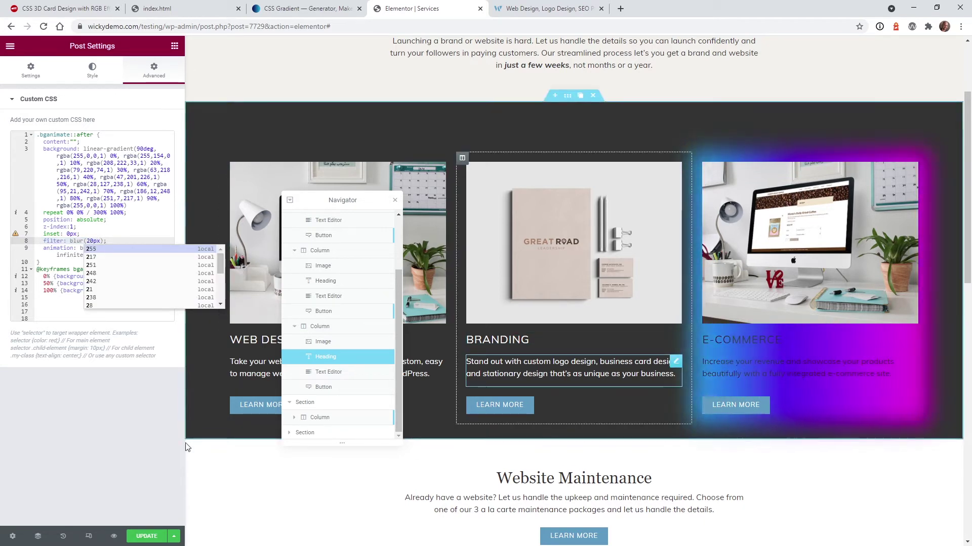
pyautogui.click(88, 537)
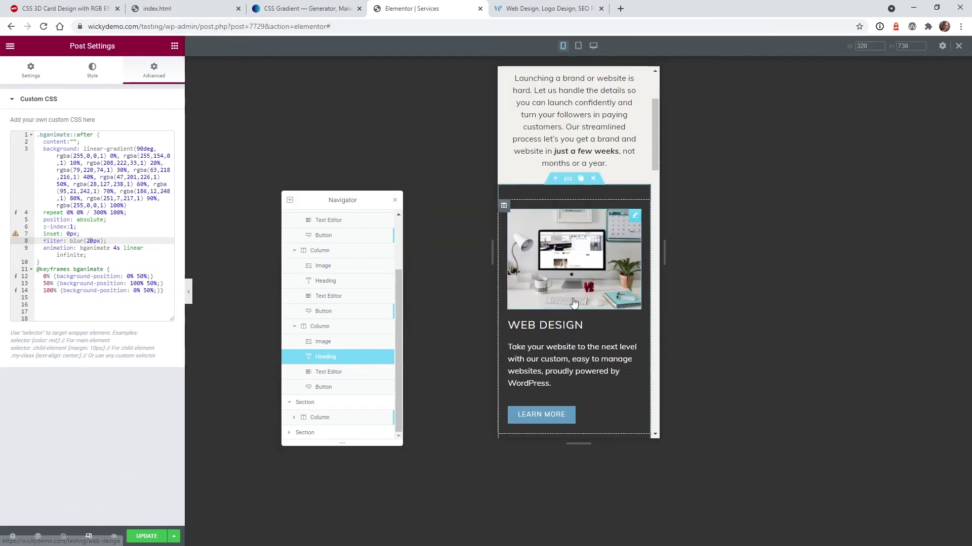
pyautogui.scroll(-8, 557, 301)
pyautogui.scroll(-2, 599, 336)
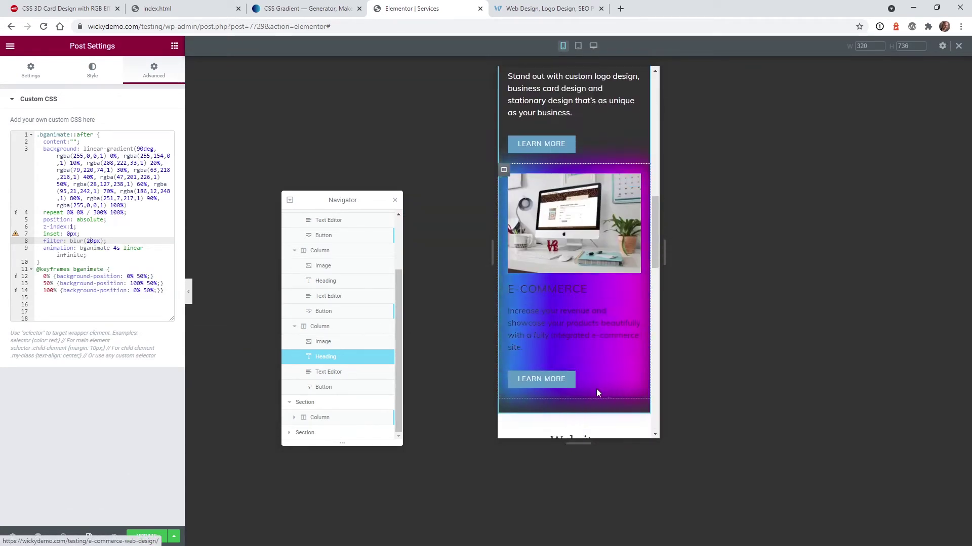
pyautogui.click(958, 46)
pyautogui.scroll(4, 829, 248)
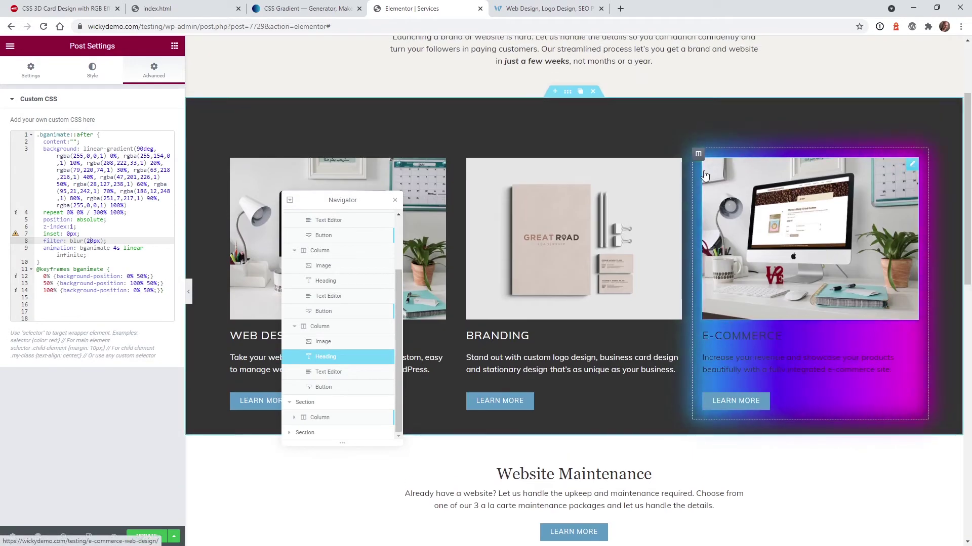
# Try a filter blur of 60px, examine the spread around the E-Commerce card in the mobile responsive preview, and return to the normal view
pyautogui.click(91, 241)
pyautogui.press('BackSpace')
pyautogui.write('6')
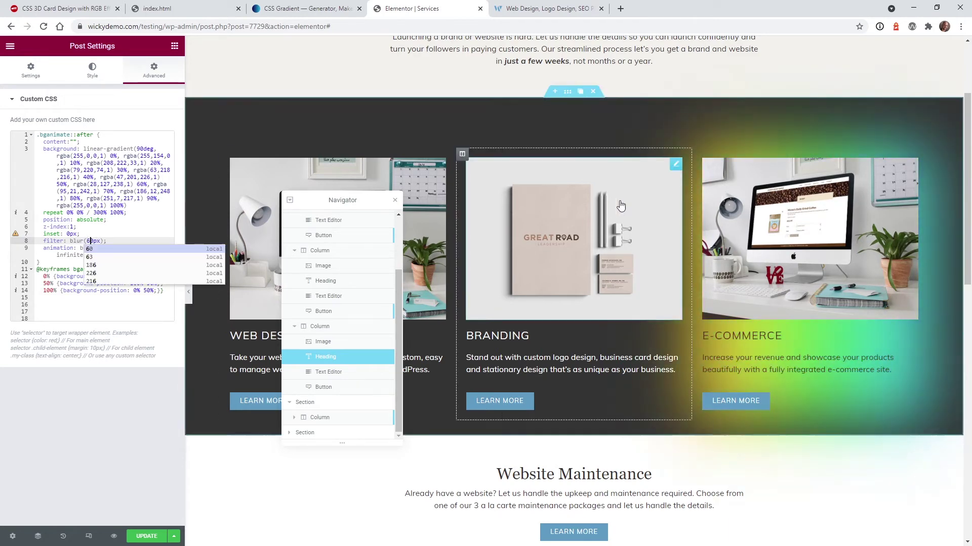
pyautogui.click(91, 538)
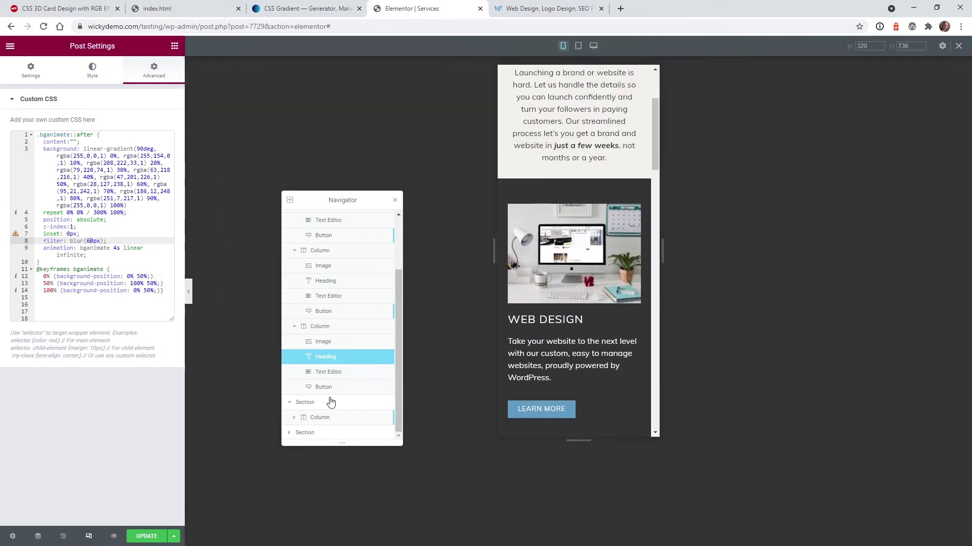
pyautogui.scroll(-5, 564, 347)
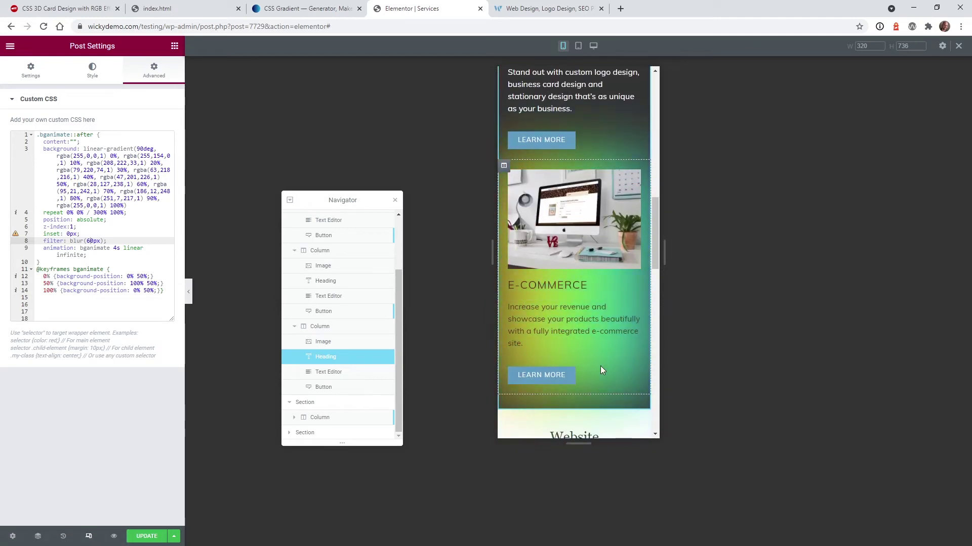
pyautogui.scroll(-2, 601, 366)
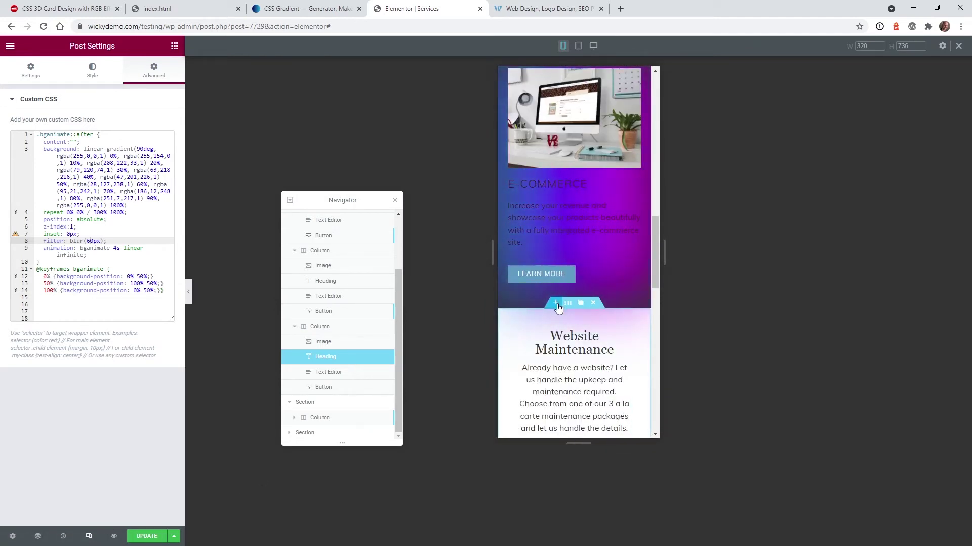
pyautogui.scroll(4, 623, 328)
pyautogui.scroll(-2, 623, 328)
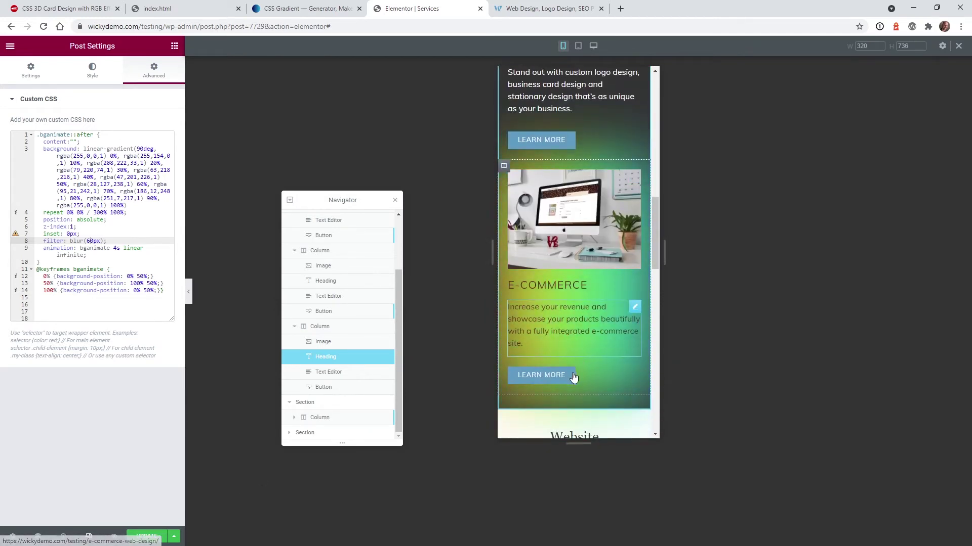
pyautogui.click(958, 45)
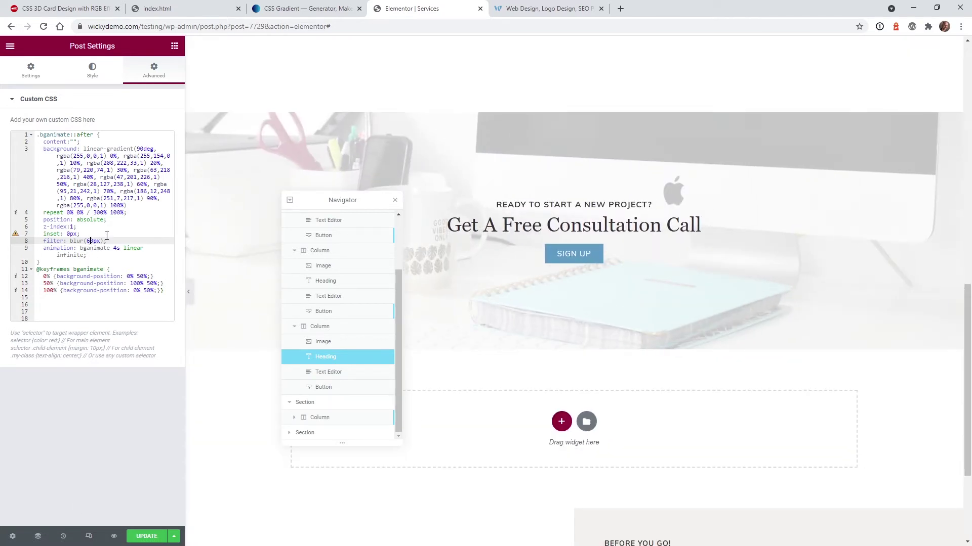
pyautogui.scroll(8, 585, 354)
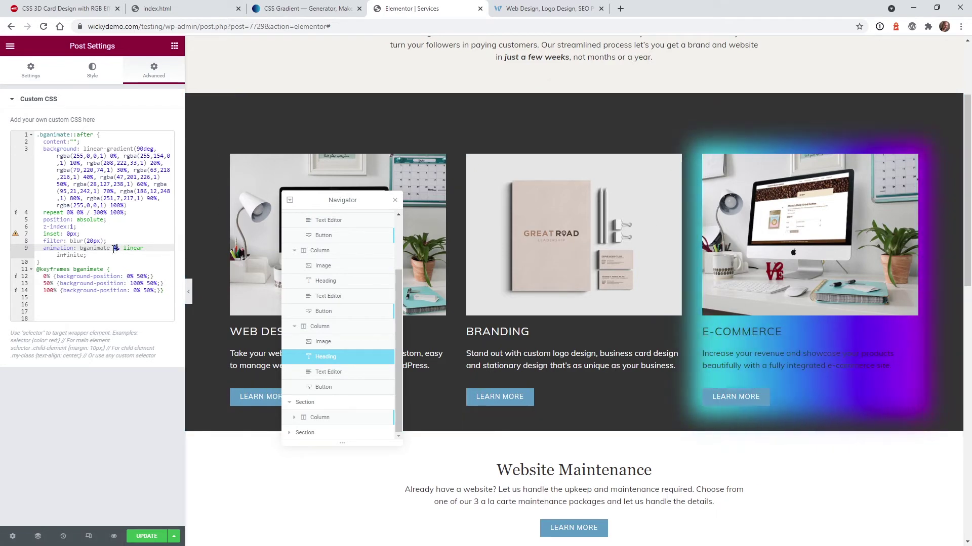
# Try 4s as the bganimate duration in the animation declaration, then set it to 8s
pyautogui.write('4')
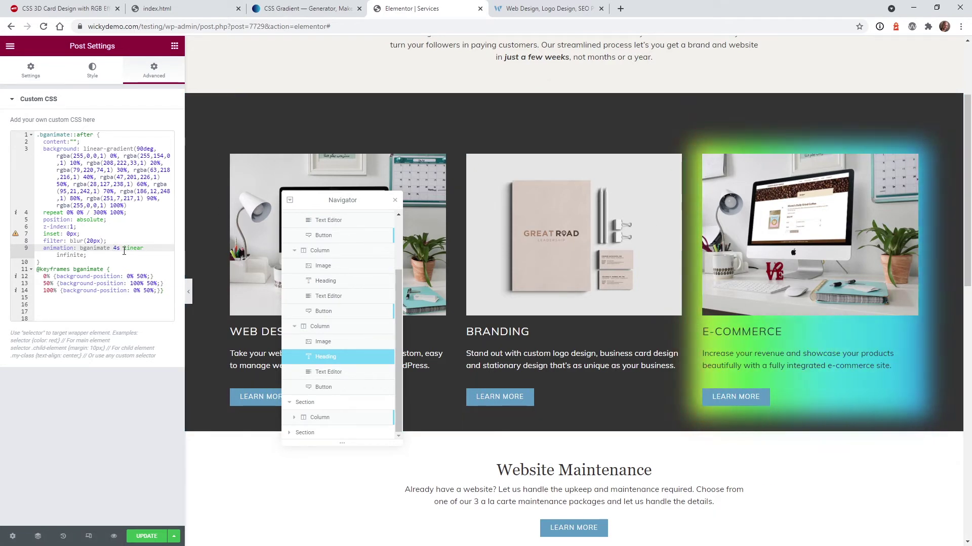
pyautogui.press('BackSpace')
pyautogui.write('8')
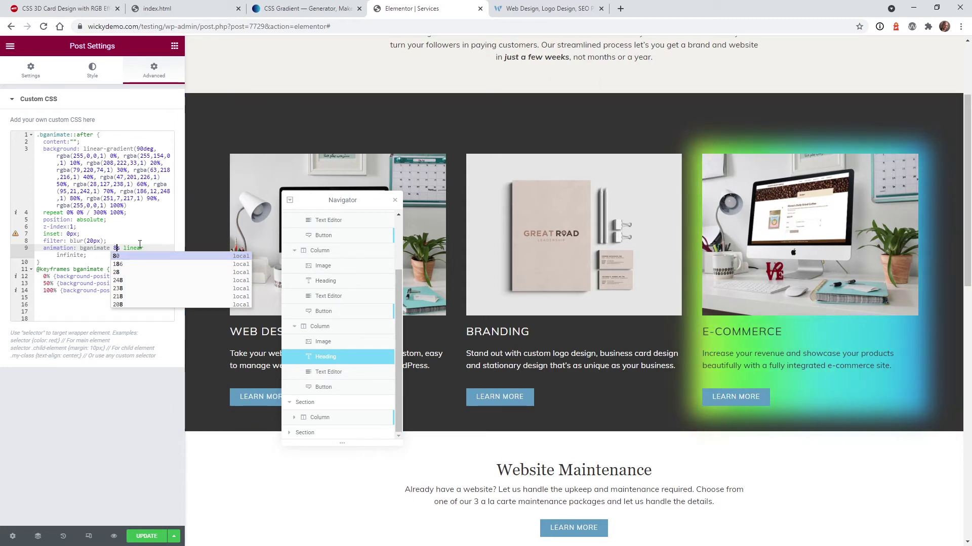
pyautogui.click(140, 243)
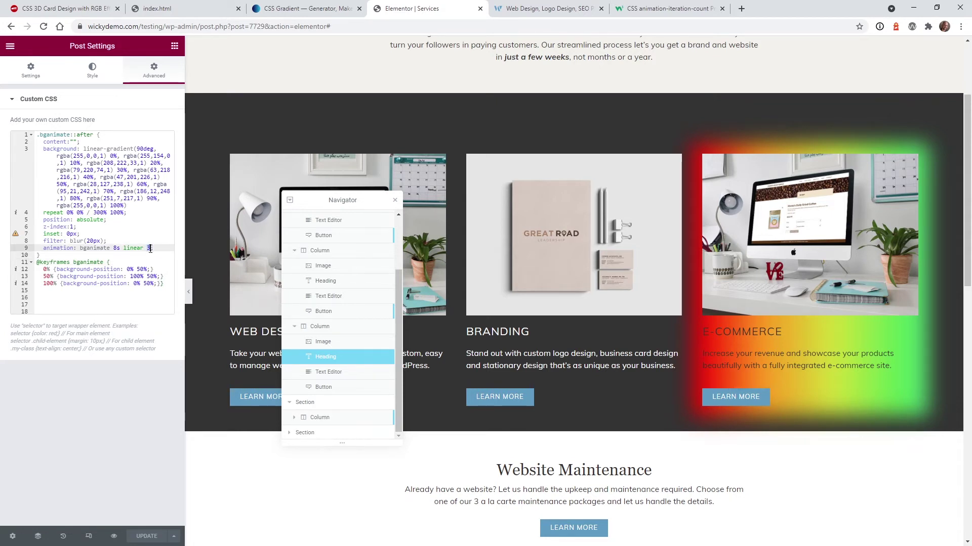
# Compare the E-Commerce card's gradient on the preview page with the Elementor editor, ending in the editor
pyautogui.click(561, 5)
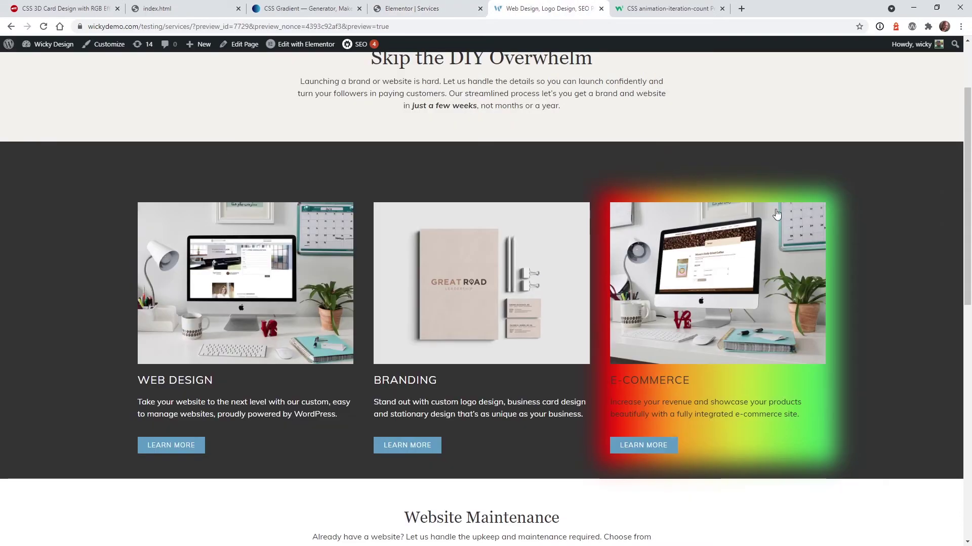
pyautogui.click(407, 6)
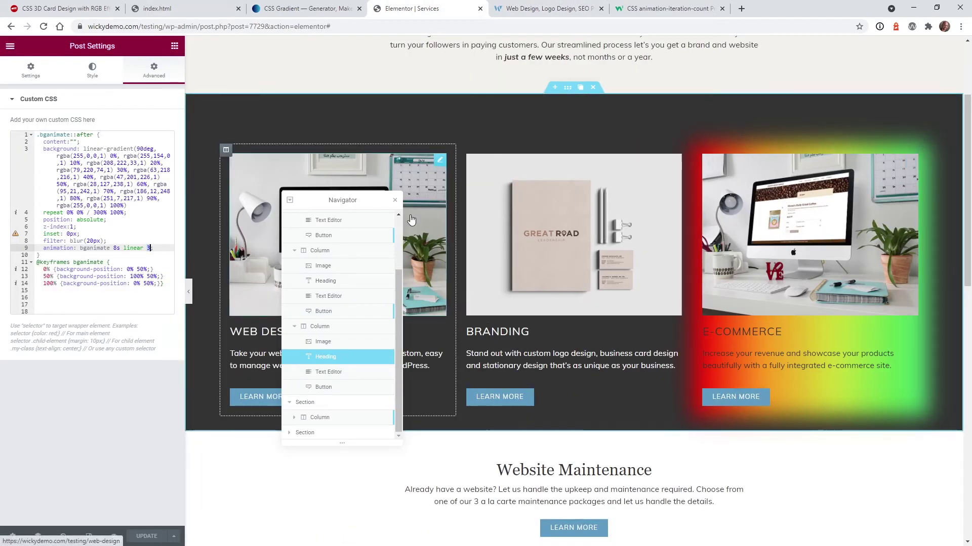
pyautogui.click(559, 5)
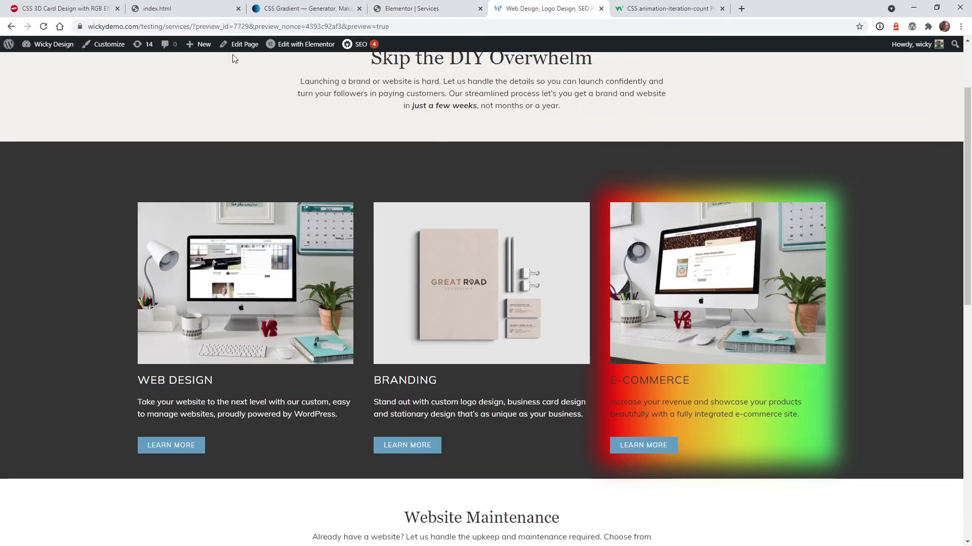
pyautogui.click(462, 4)
# Undo the animation iteration edit to restore infinite, and re-enter 8s as the animation duration
pyautogui.hotkey('ctrl', 'z')
pyautogui.hotkey('ctrl', 'z')
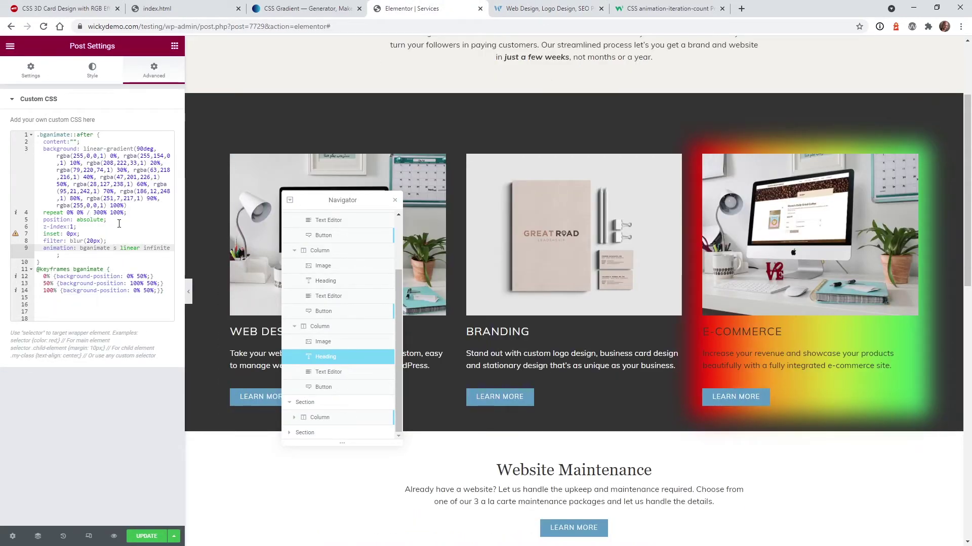
pyautogui.write('8')
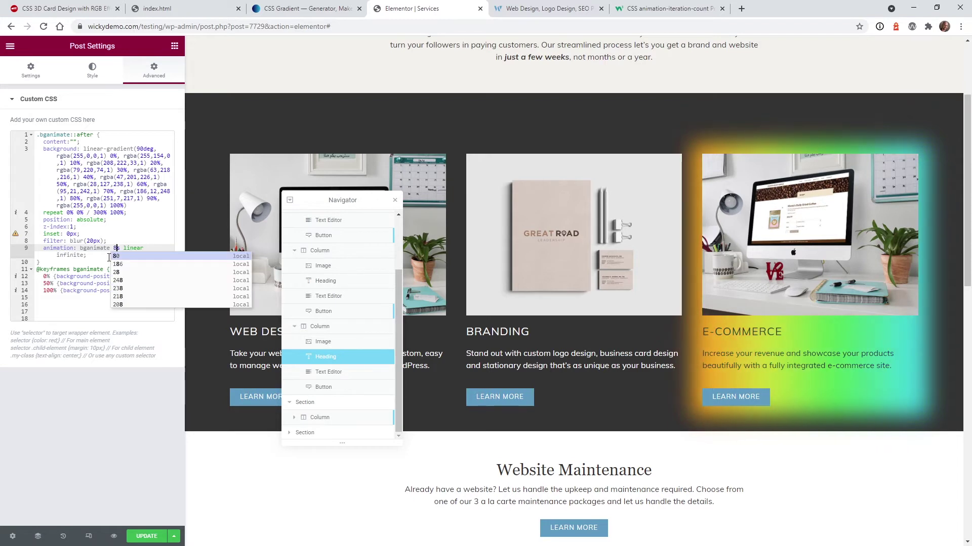
# Examine the background-position values at the 0%, 50% and 100% stages of the bganimate keyframes
pyautogui.click(47, 292)
pyautogui.click(48, 284)
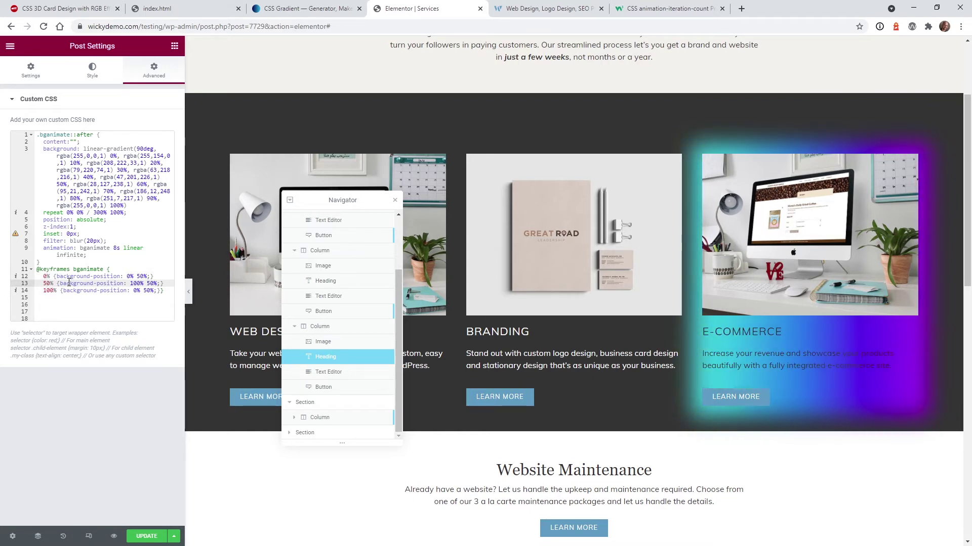
pyautogui.moveTo(71, 278); pyautogui.dragTo(120, 276)
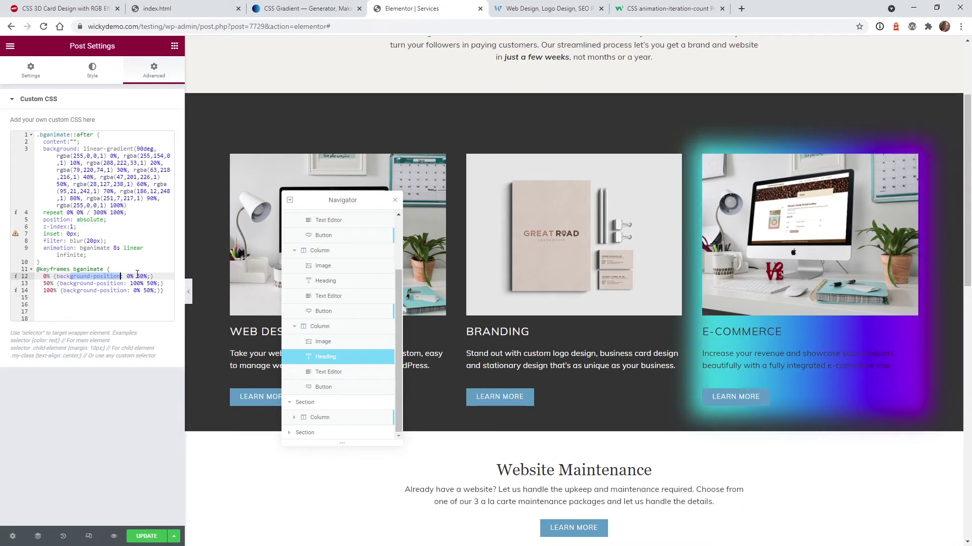
pyautogui.press('Down')
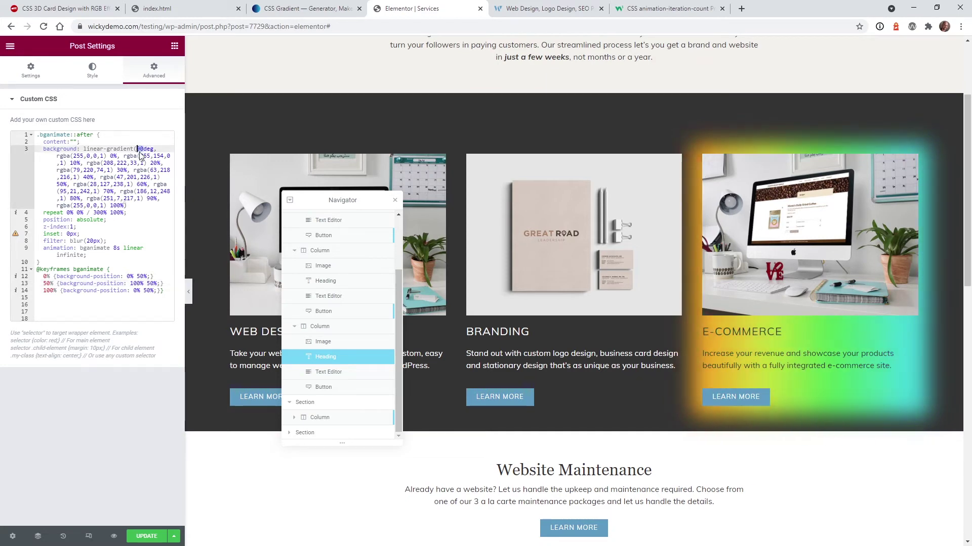
# Look at the sample cards in index.html, return to the Elementor custom CSS, and set the linear-gradient angle to 45deg
pyautogui.click(204, 10)
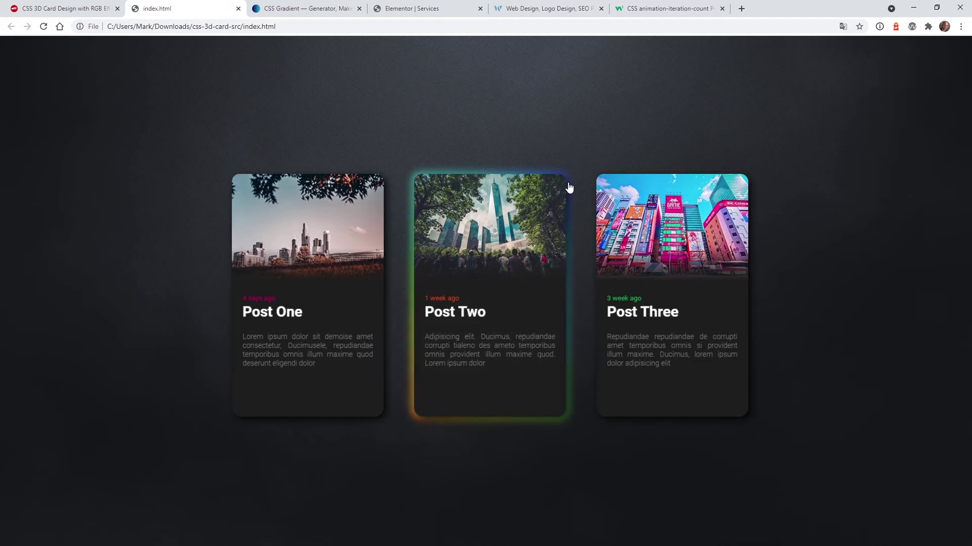
pyautogui.click(665, 9)
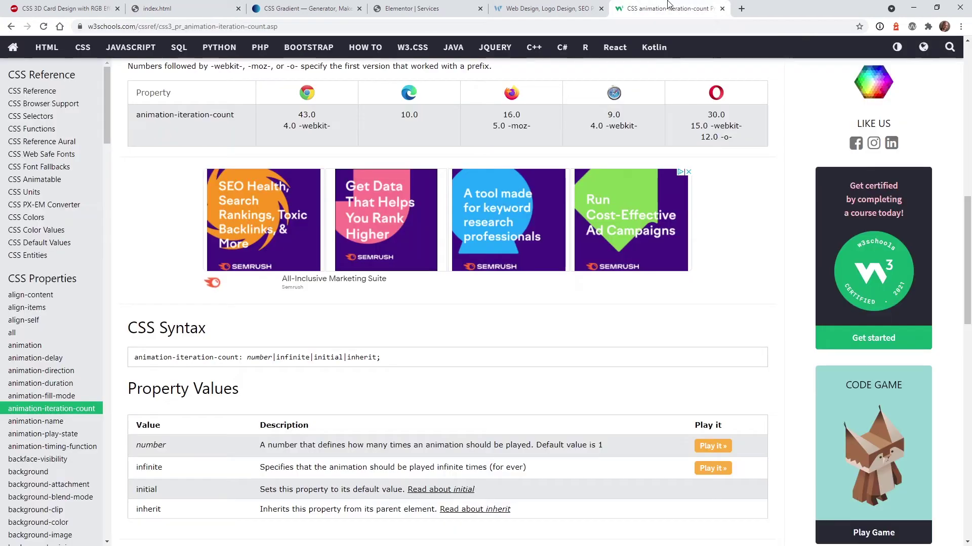
pyautogui.click(437, 8)
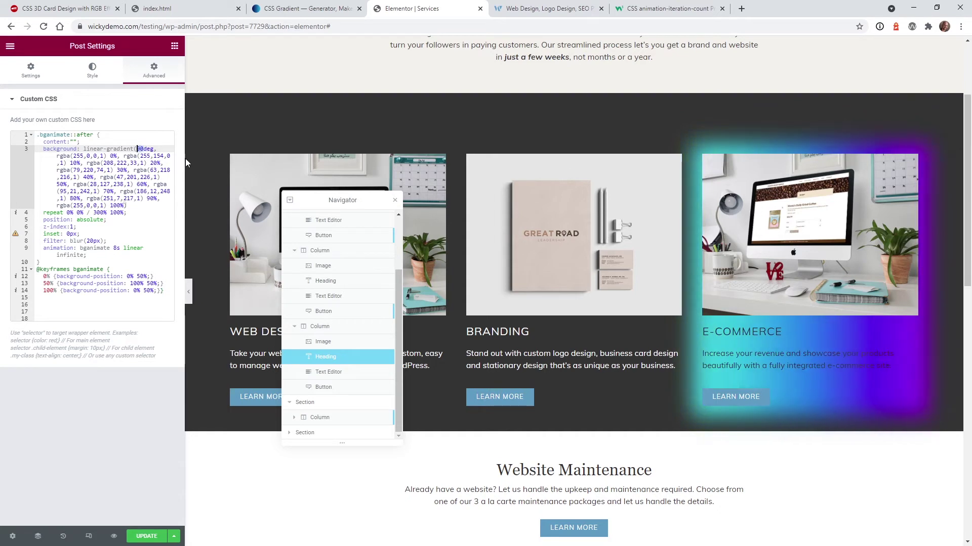
pyautogui.write('4')
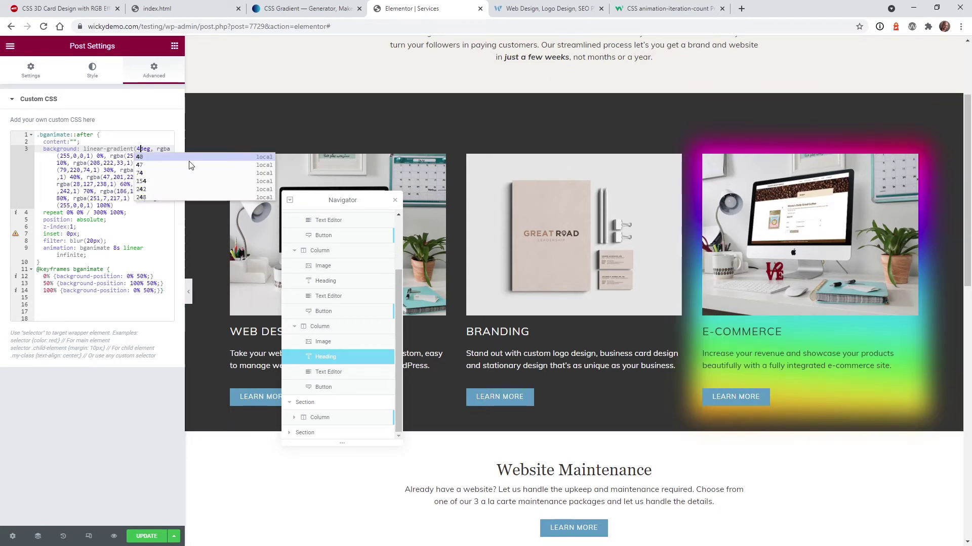
pyautogui.write('5')
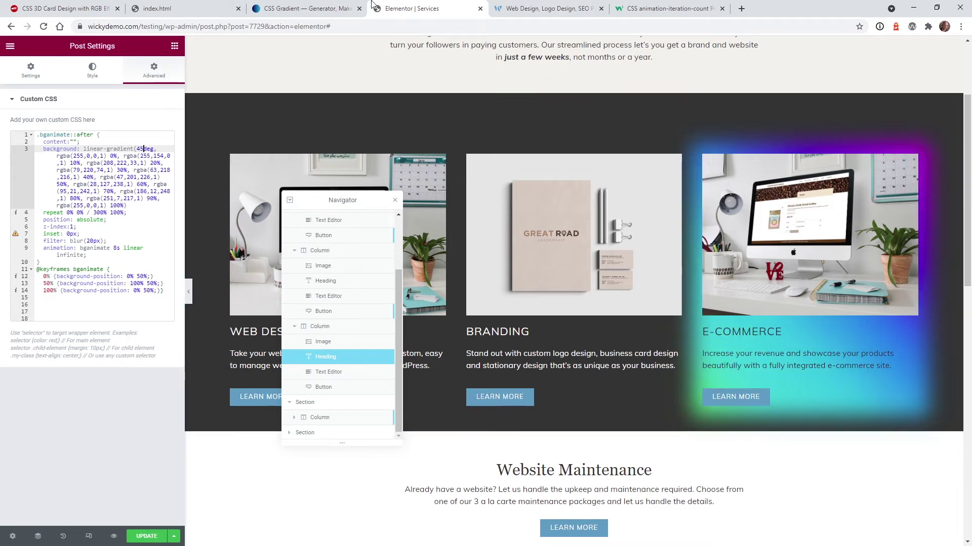
# Review the rainbow gradient's color stops, angle setting and generated CSS on the CSS Gradient site
pyautogui.click(304, 8)
pyautogui.scroll(-6, 108, 348)
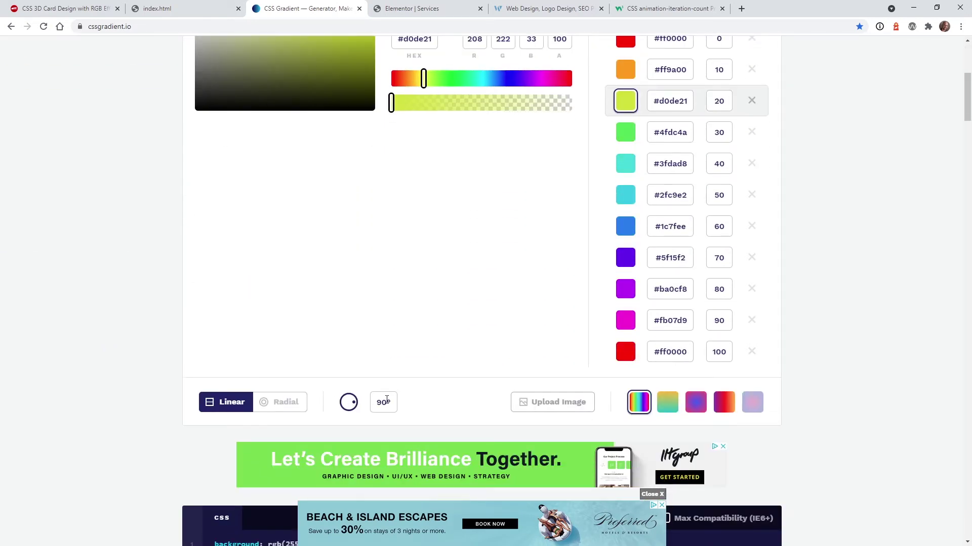
pyautogui.scroll(6, 149, 301)
pyautogui.scroll(-10, 130, 310)
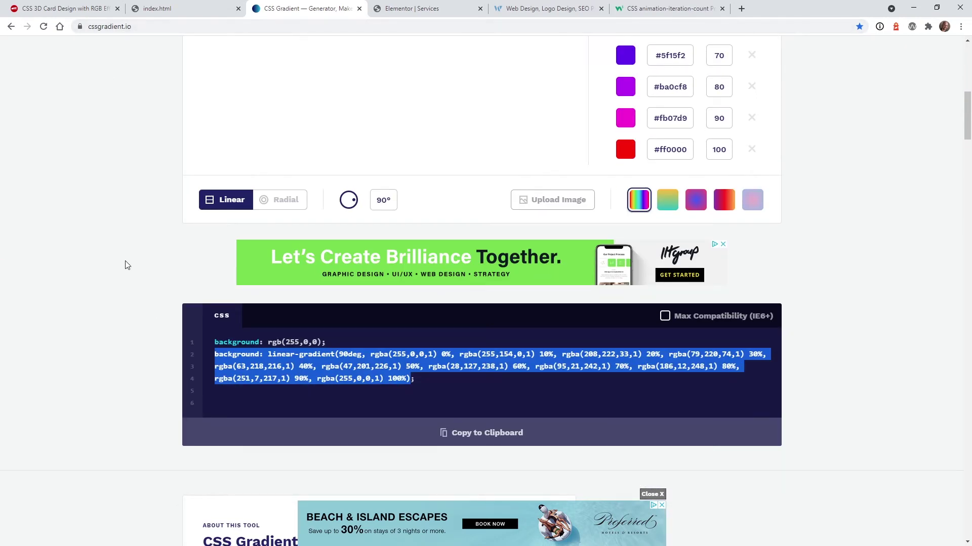
pyautogui.scroll(10, 125, 269)
pyautogui.scroll(-8, 126, 330)
pyautogui.scroll(8, 121, 334)
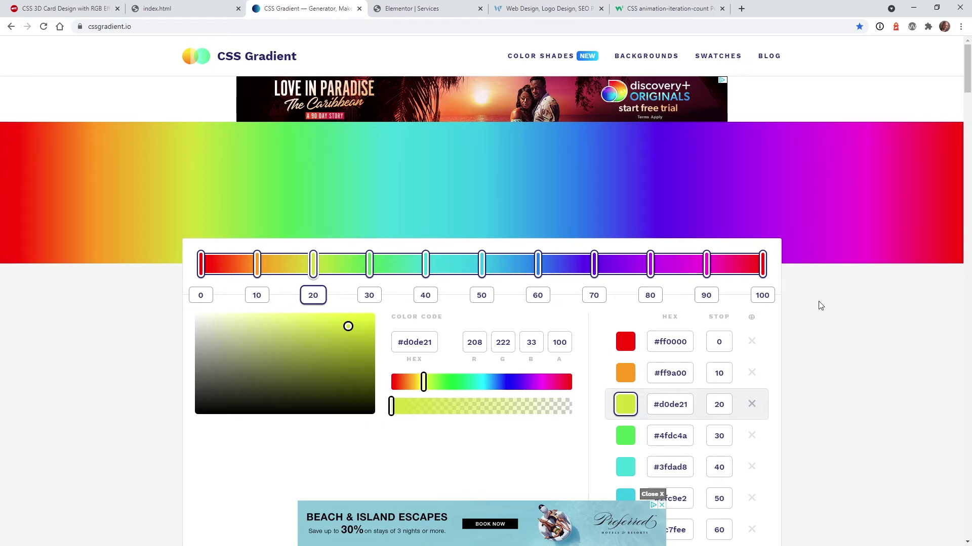
# Return to the Elementor editor and select the E-Commerce column to open its settings
pyautogui.hotkey('ctrl', 'Tab')
pyautogui.click(701, 156)
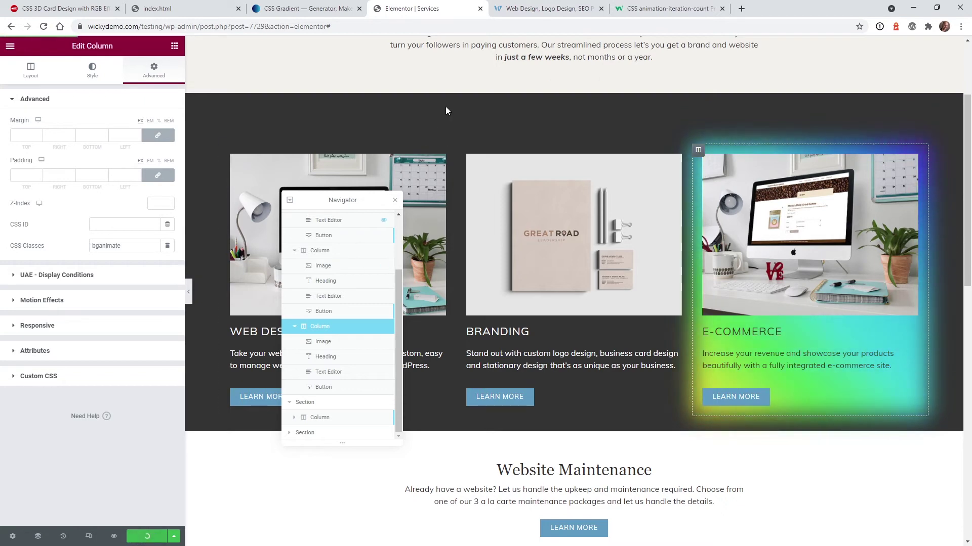
# Reload the live Services page and view the animated rainbow glow around the E-Commerce column
pyautogui.click(506, 7)
pyautogui.click(759, 26)
pyautogui.press('Return')
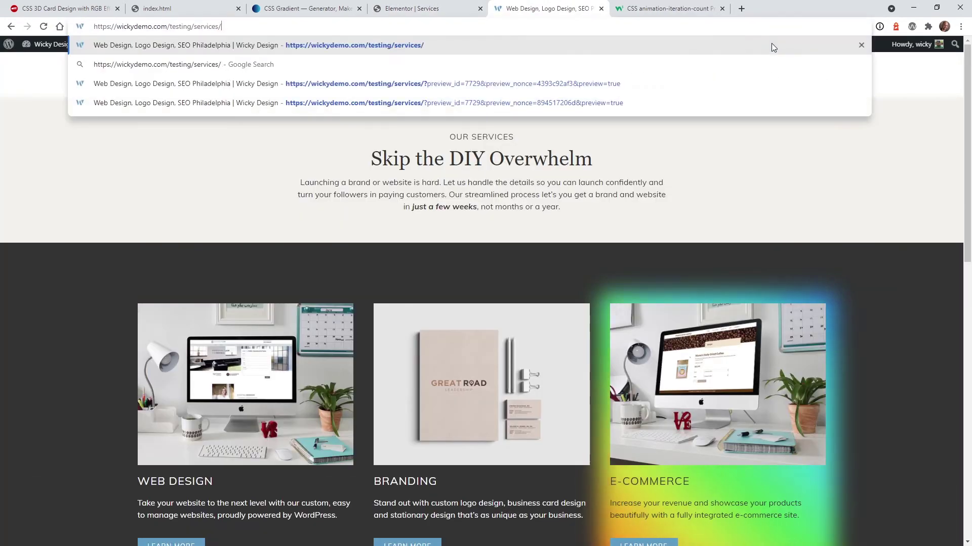
pyautogui.scroll(-2, 883, 183)
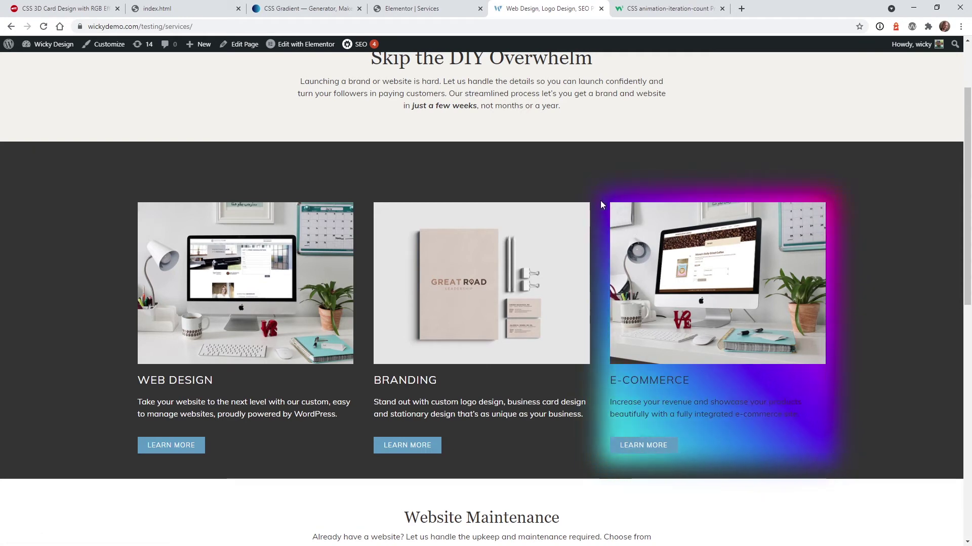
# Return to the Elementor editor and remove the bganimate glow effect from the E-Commerce column
pyautogui.click(434, 6)
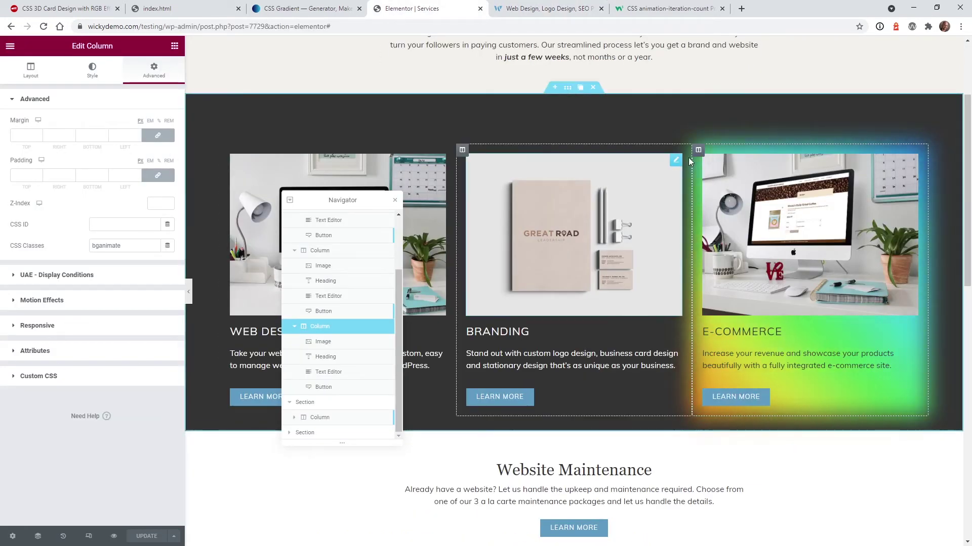
pyautogui.click(121, 246)
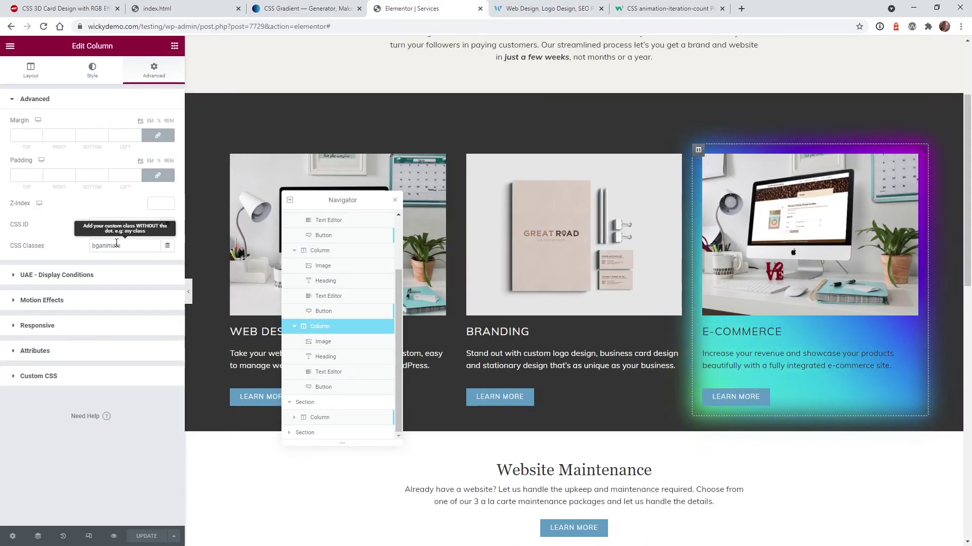
pyautogui.click(72, 465)
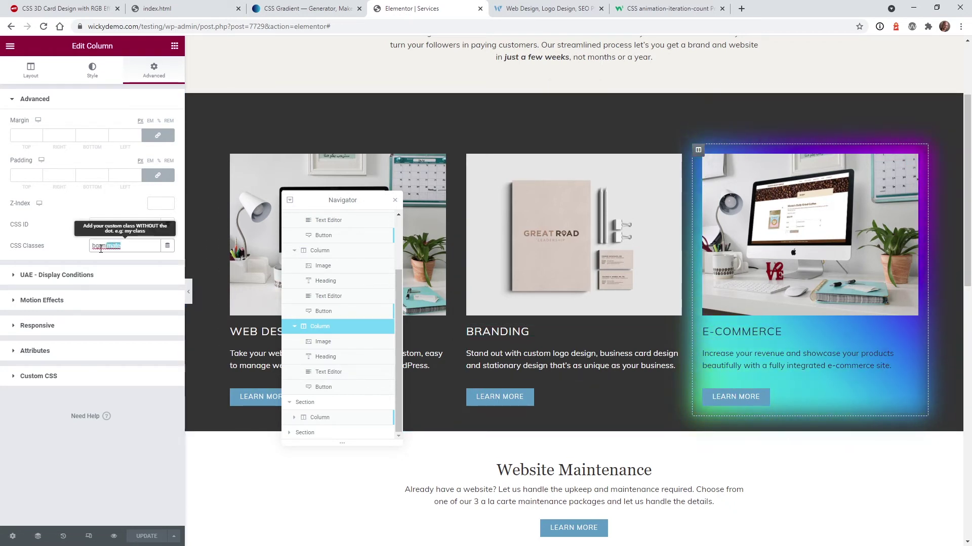
pyautogui.doubleClick(157, 245)
pyautogui.press('BackSpace')
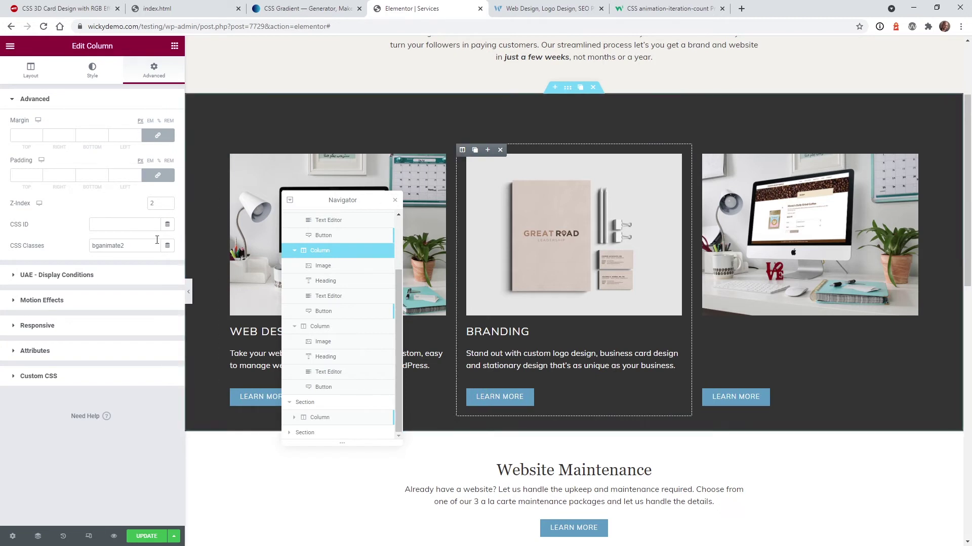
# Check the bganimate2 CSS class assigned to the Branding column
pyautogui.click(135, 247)
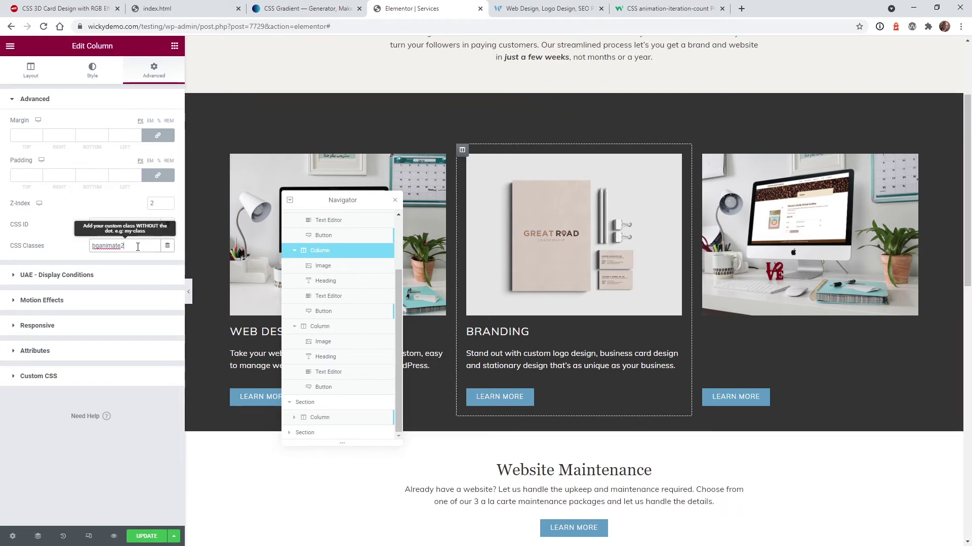
pyautogui.moveTo(141, 247); pyautogui.dragTo(91, 263)
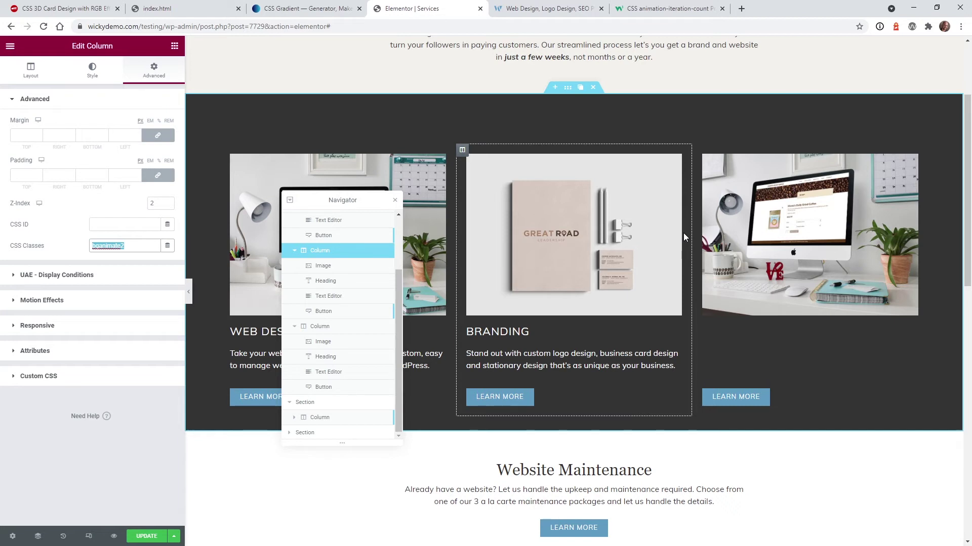
pyautogui.click(134, 248)
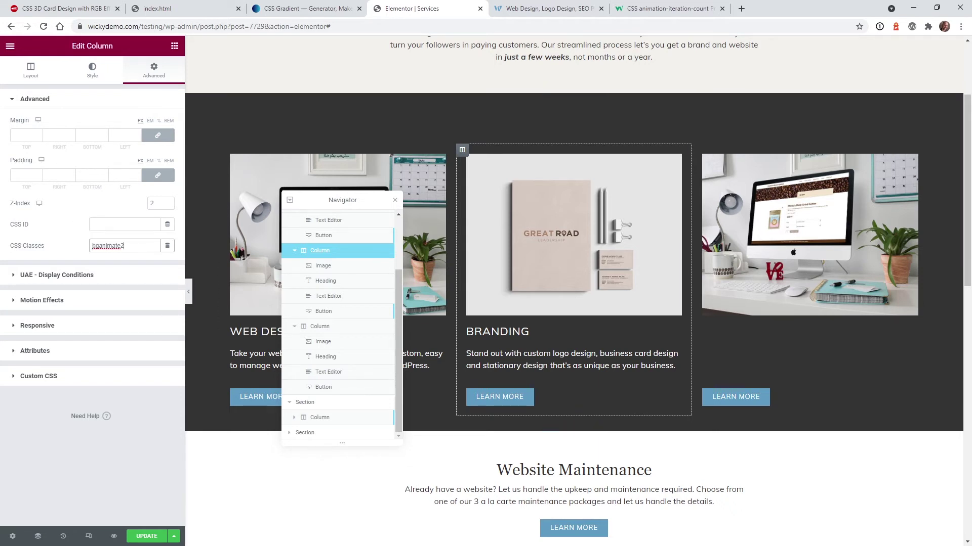
# Add the .bganimate2:hover::after rainbow gradient rule and the bganimate2 keyframes to the page's custom CSS
pyautogui.hotkey('alt', 'Tab')
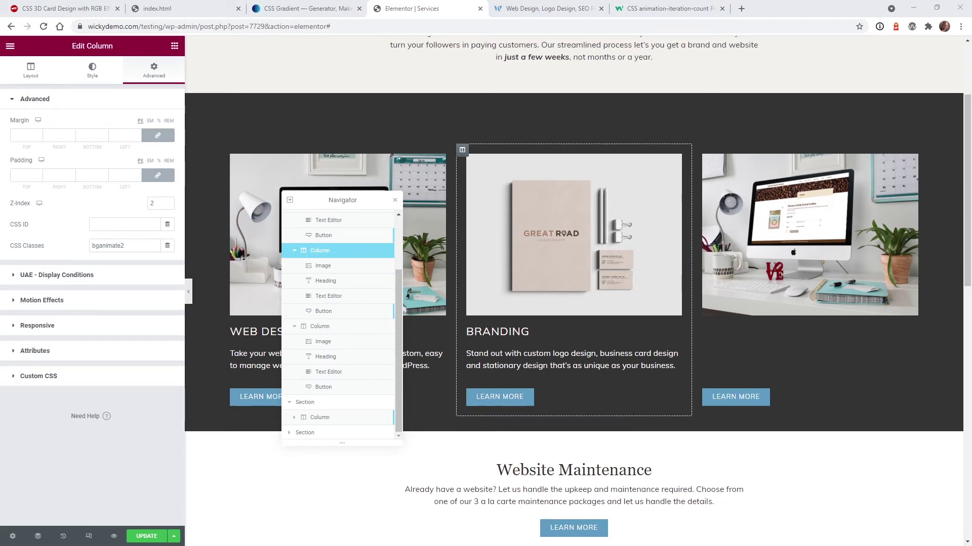
pyautogui.click(13, 536)
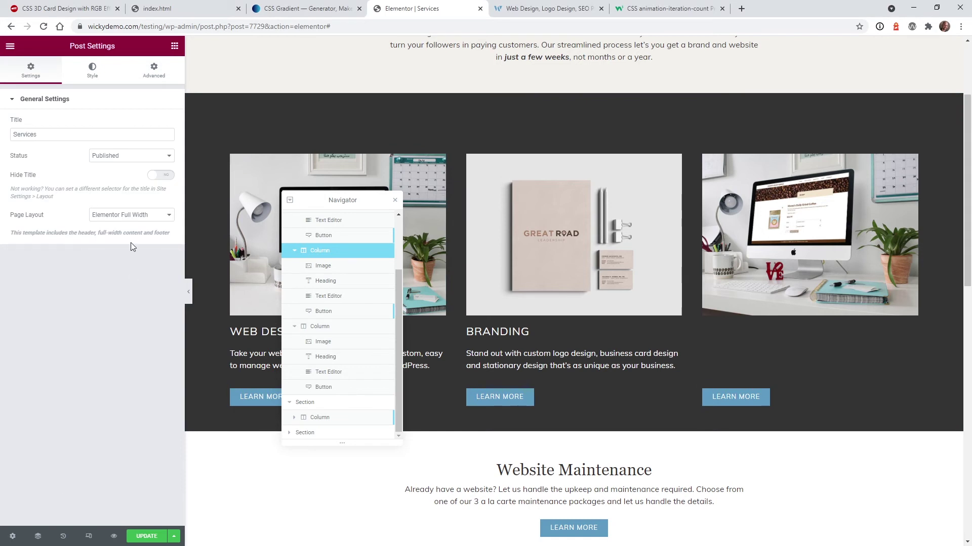
pyautogui.click(154, 73)
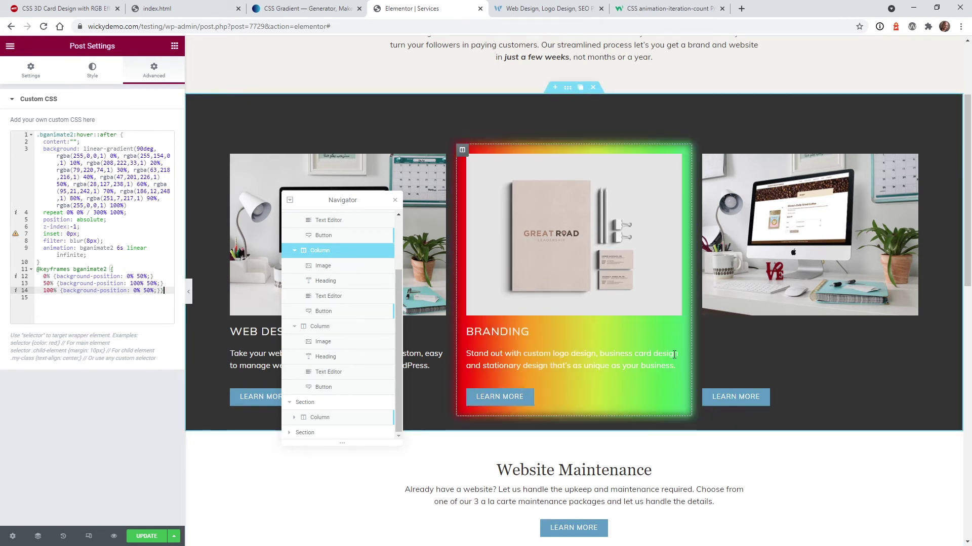
# Examine the bganimate2 class name, hover selector, content and z-index declarations in the page's custom CSS
pyautogui.click(58, 135)
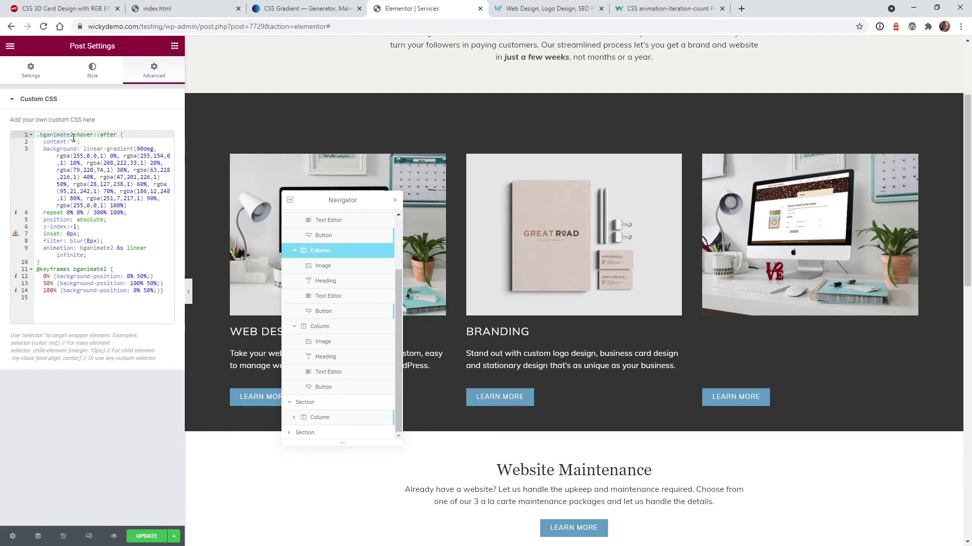
pyautogui.moveTo(73, 136); pyautogui.dragTo(57, 135)
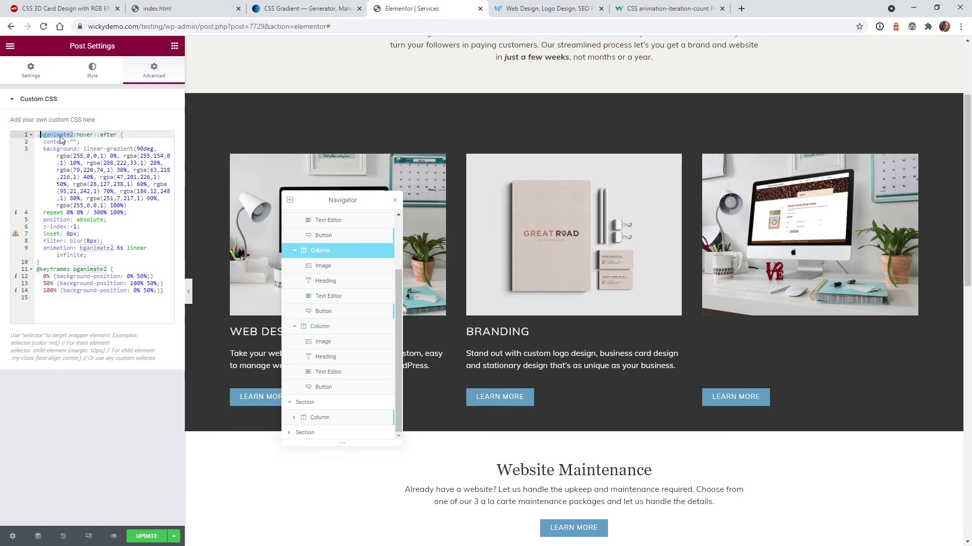
pyautogui.click(78, 135)
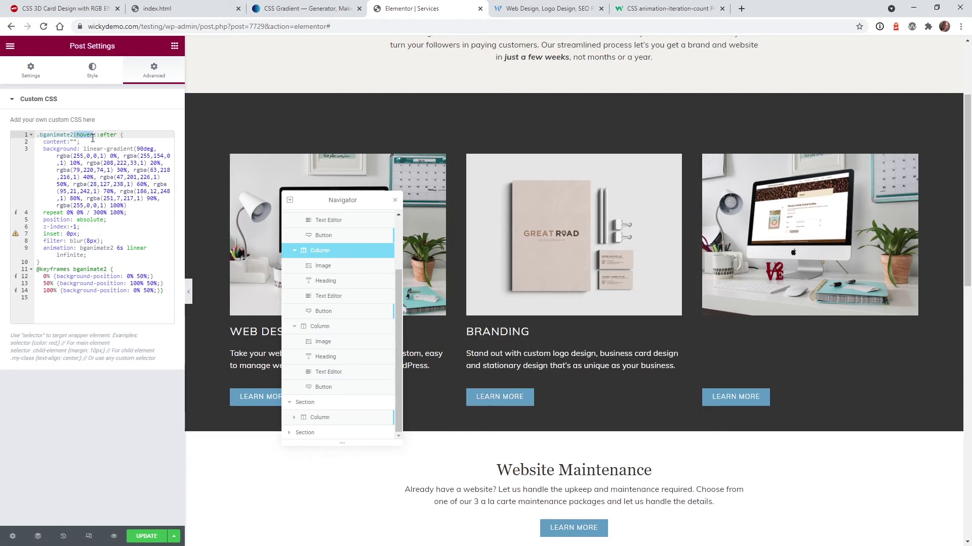
pyautogui.click(83, 141)
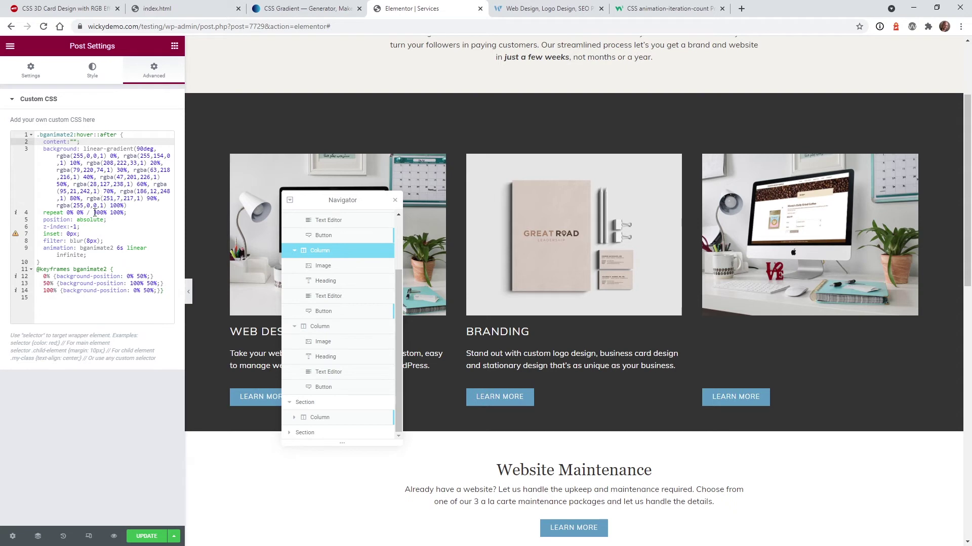
pyautogui.click(59, 227)
pyautogui.moveTo(65, 228); pyautogui.dragTo(77, 226)
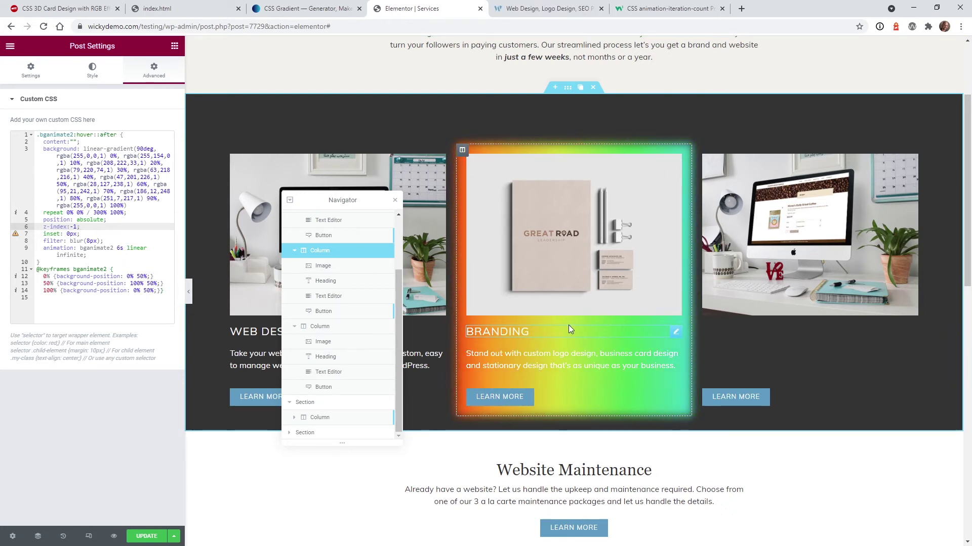
# Clear the z-index of the Branding column's image and heading
pyautogui.moveTo(667, 185)
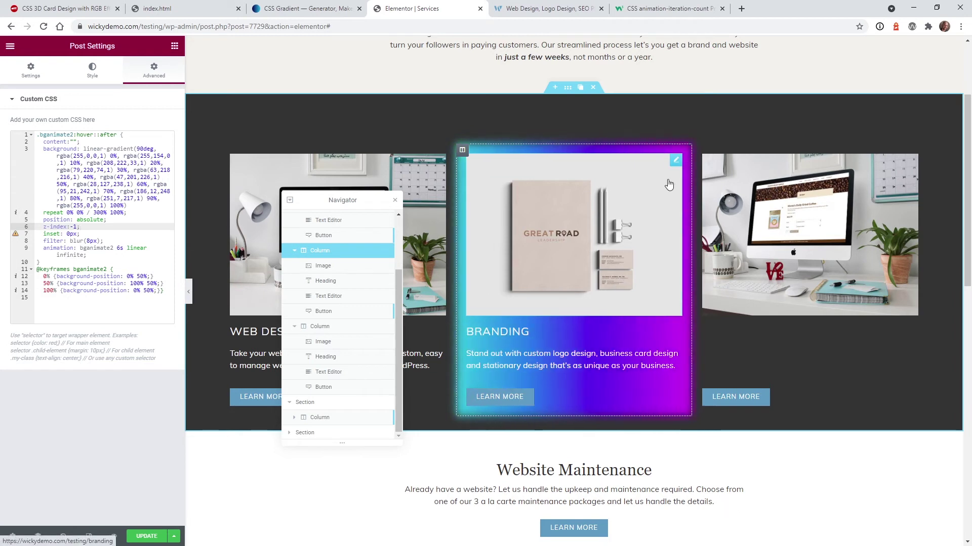
pyautogui.click(675, 166)
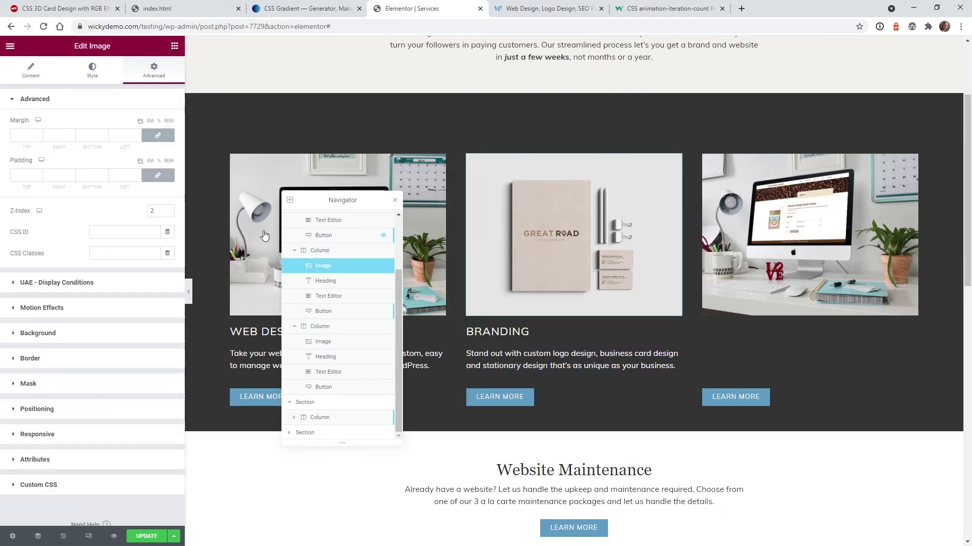
pyautogui.moveTo(155, 211); pyautogui.dragTo(144, 212)
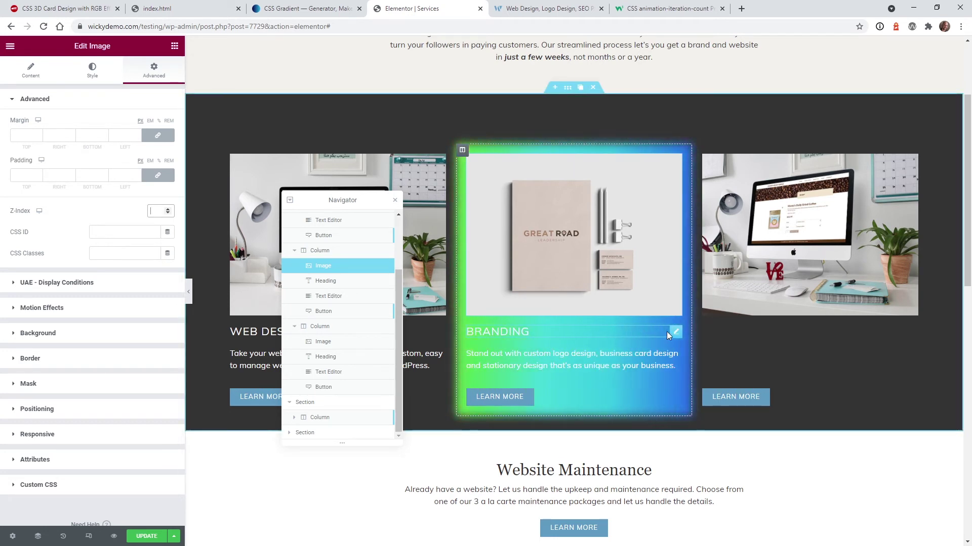
pyautogui.click(676, 332)
pyautogui.doubleClick(167, 208)
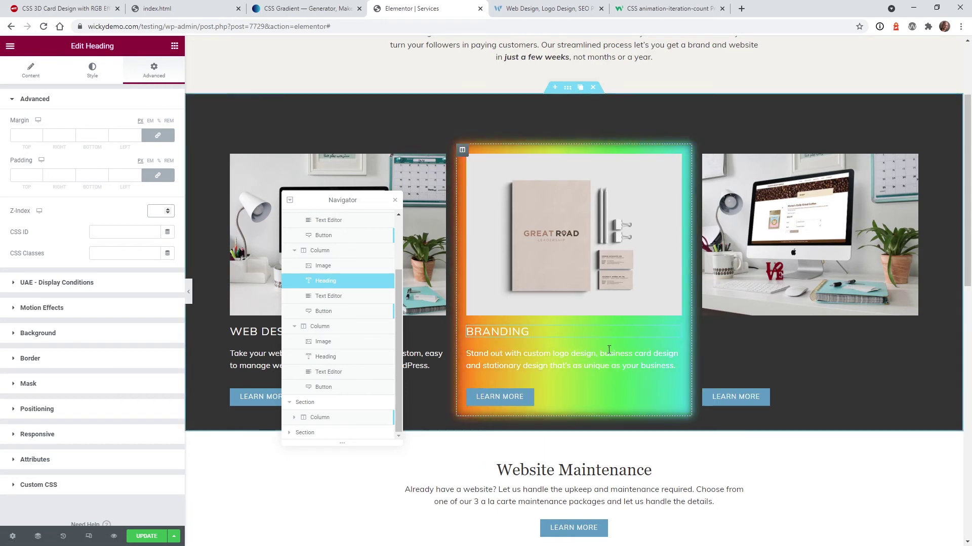
# Clear the z-index of the Branding column's text and button, and reselect the column
pyautogui.click(676, 355)
pyautogui.click(154, 211)
pyautogui.press('BackSpace')
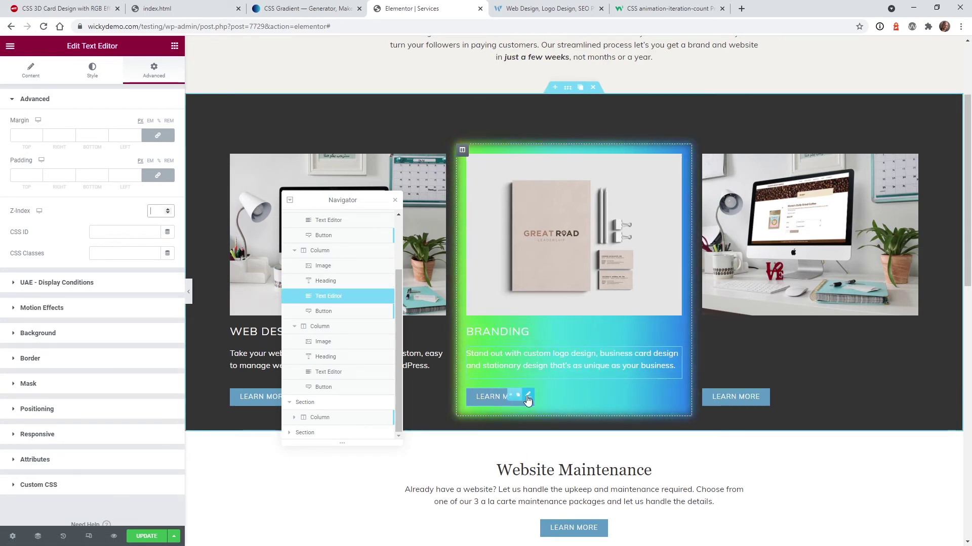
pyautogui.click(501, 397)
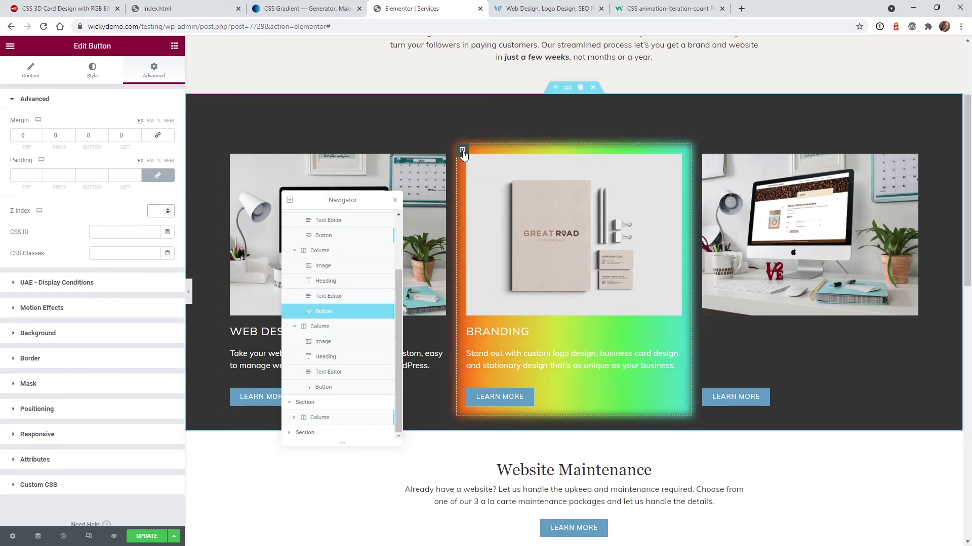
pyautogui.click(463, 150)
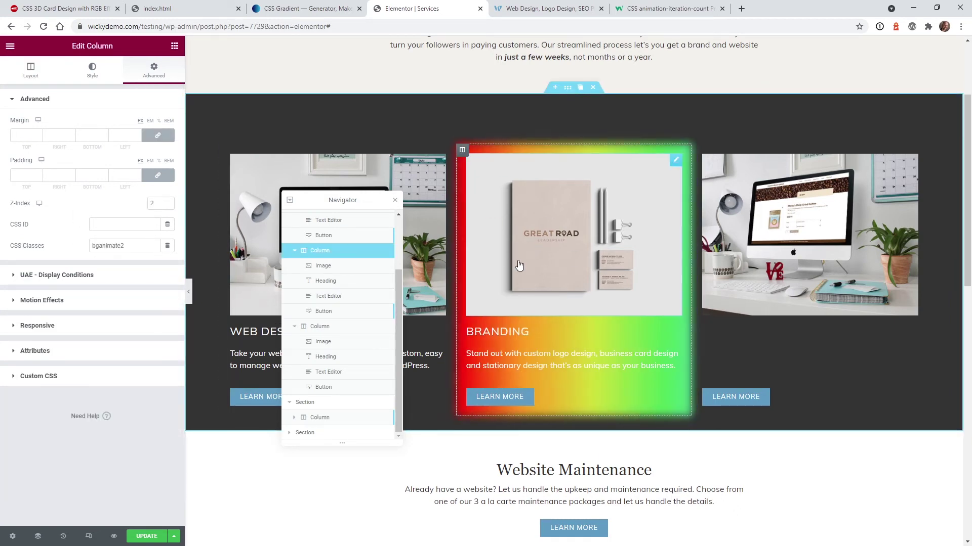
# Reopen the page's custom CSS and review the inset, animation name and bganimate2 keyframes
pyautogui.click(14, 538)
pyautogui.click(153, 71)
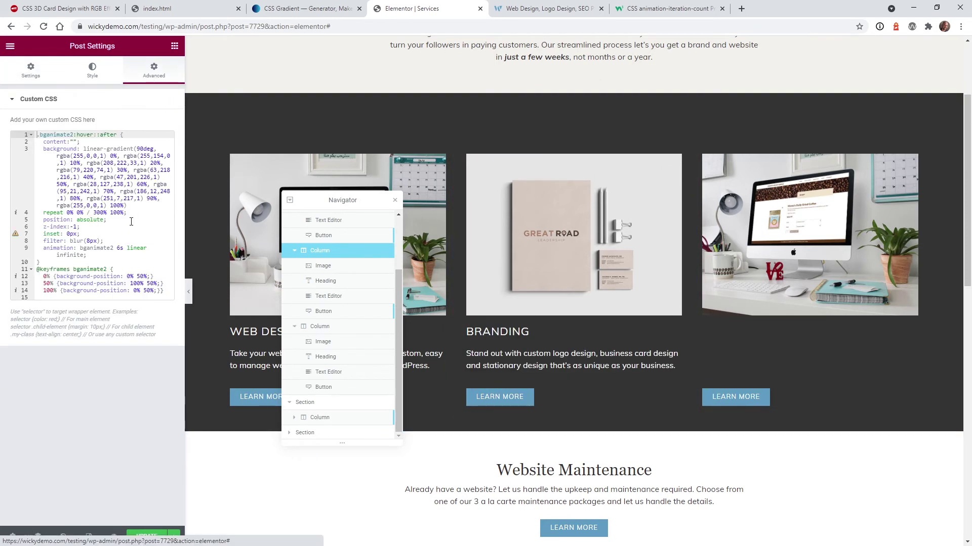
pyautogui.moveTo(44, 234); pyautogui.dragTo(75, 234)
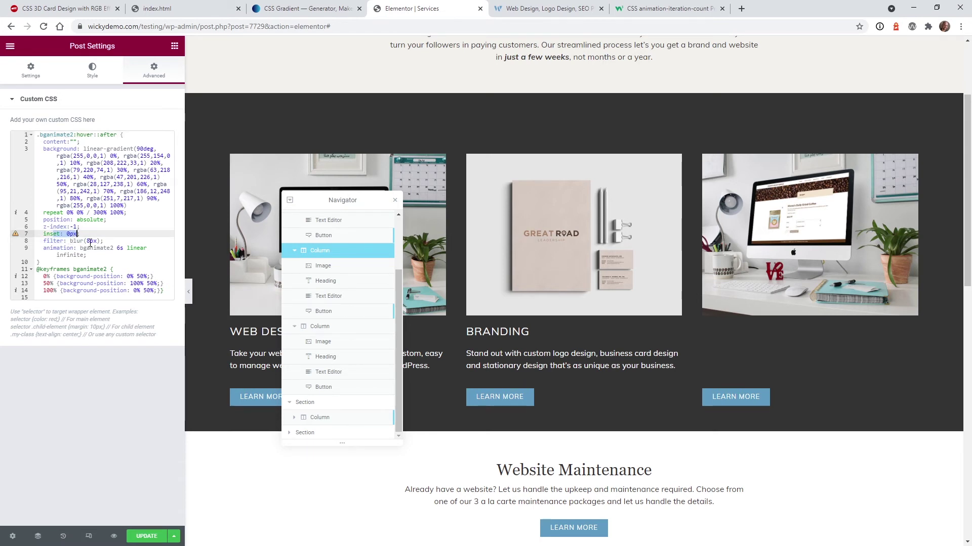
pyautogui.moveTo(80, 248); pyautogui.dragTo(98, 269)
pyautogui.click(94, 268)
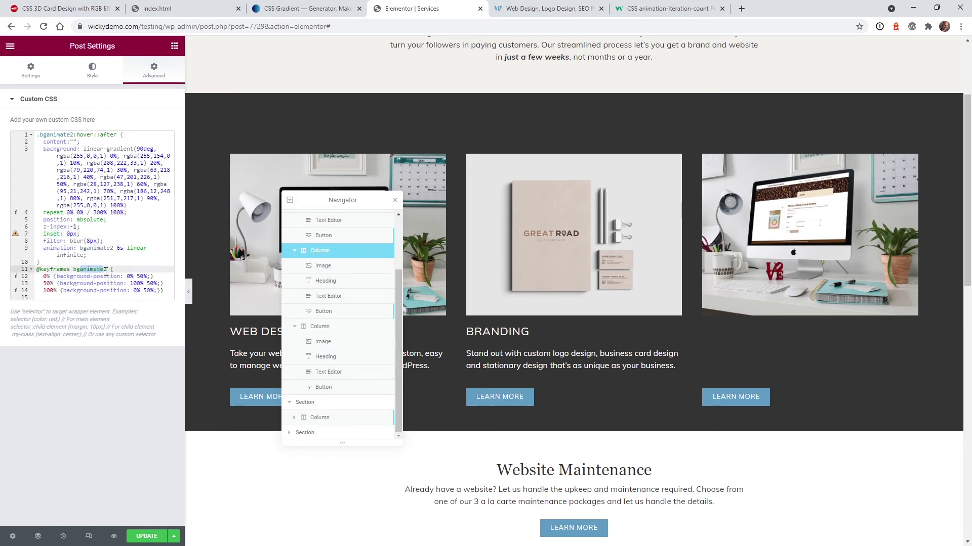
pyautogui.click(88, 248)
pyautogui.click(164, 290)
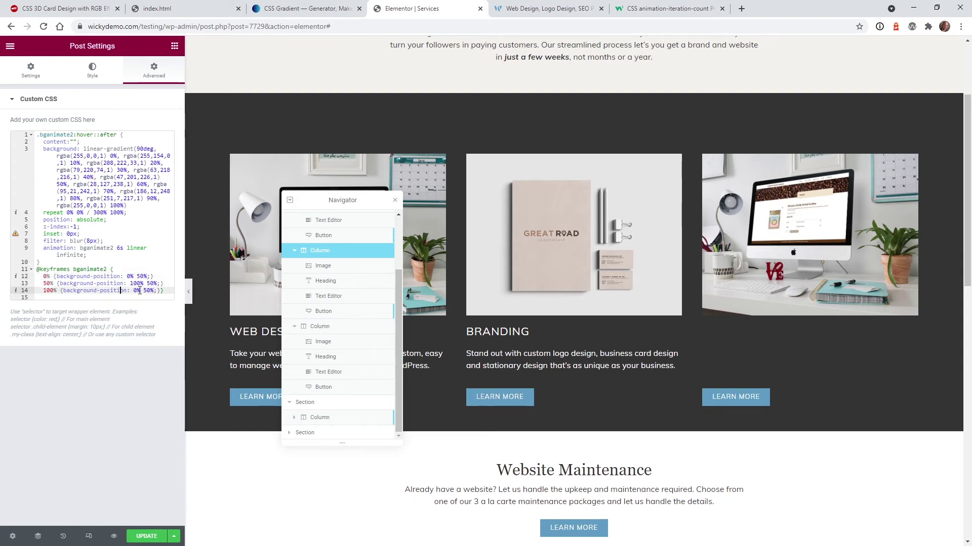
# Preview the hover glow on the Branding column and the Web Design button, and open that button's advanced settings
pyautogui.moveTo(480, 300)
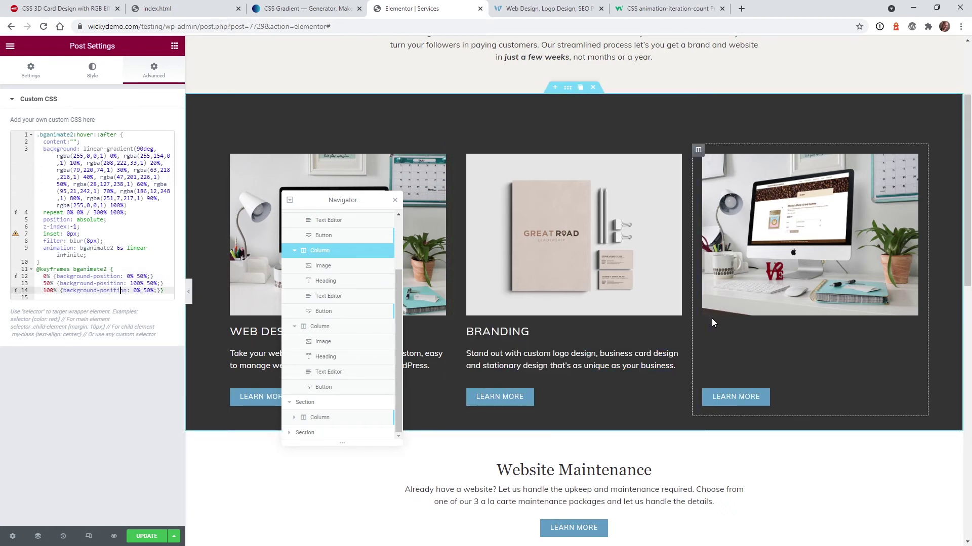
pyautogui.moveTo(623, 330)
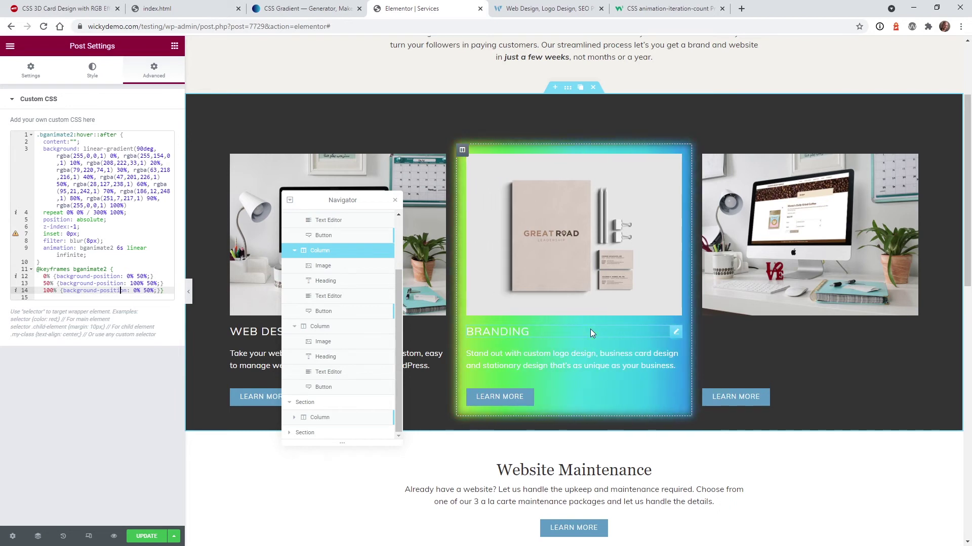
pyautogui.moveTo(261, 402)
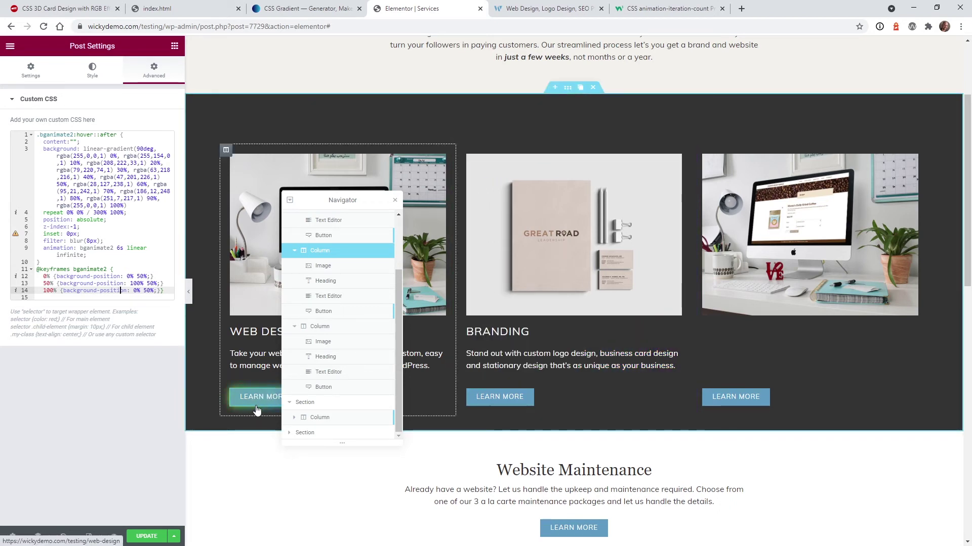
pyautogui.click(263, 406)
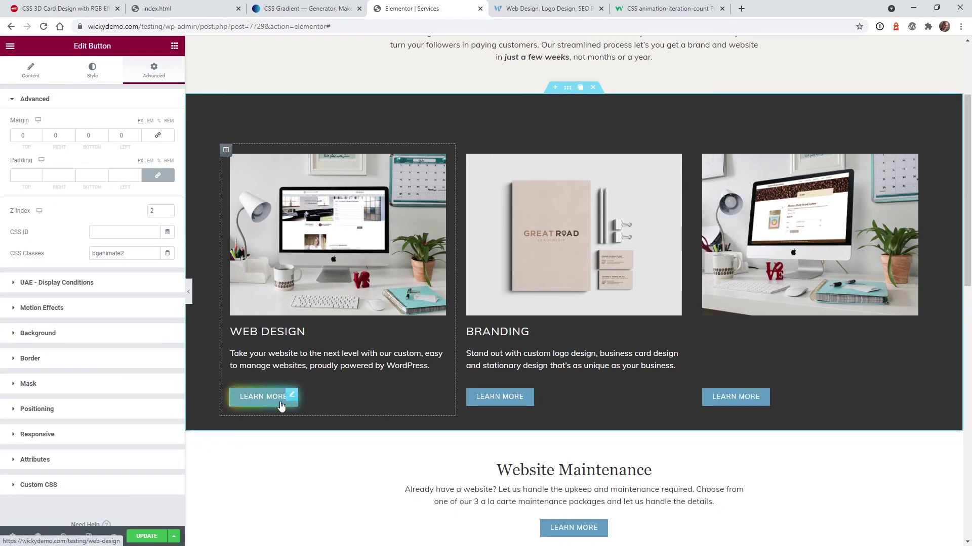
pyautogui.moveTo(527, 373)
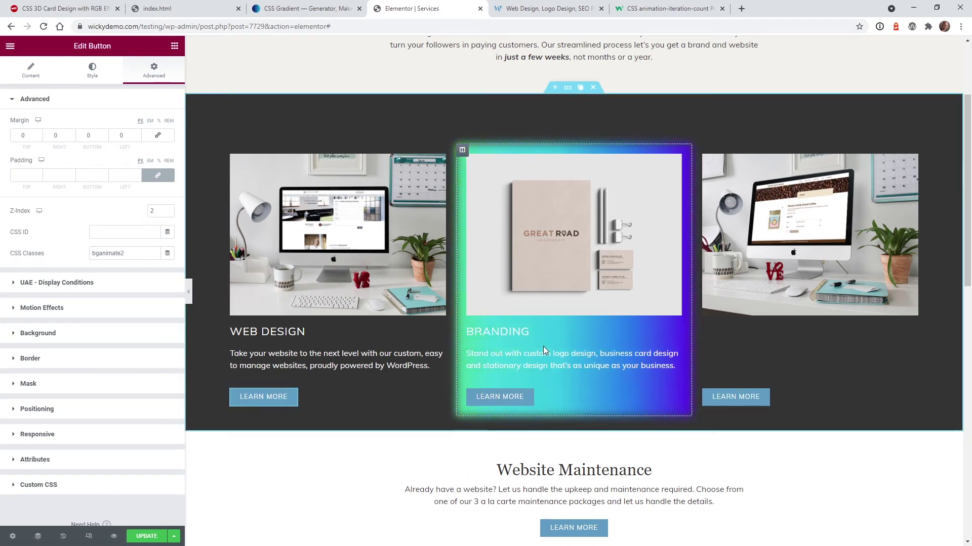
pyautogui.moveTo(295, 399)
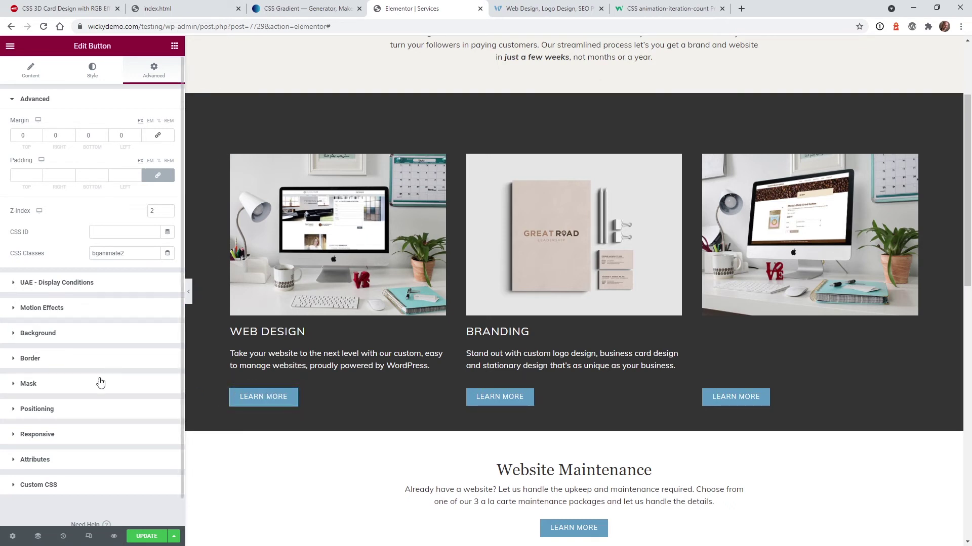
# Try the Default positioning width on the Web Design column's button and preview its hover glow
pyautogui.click(90, 414)
pyautogui.click(122, 276)
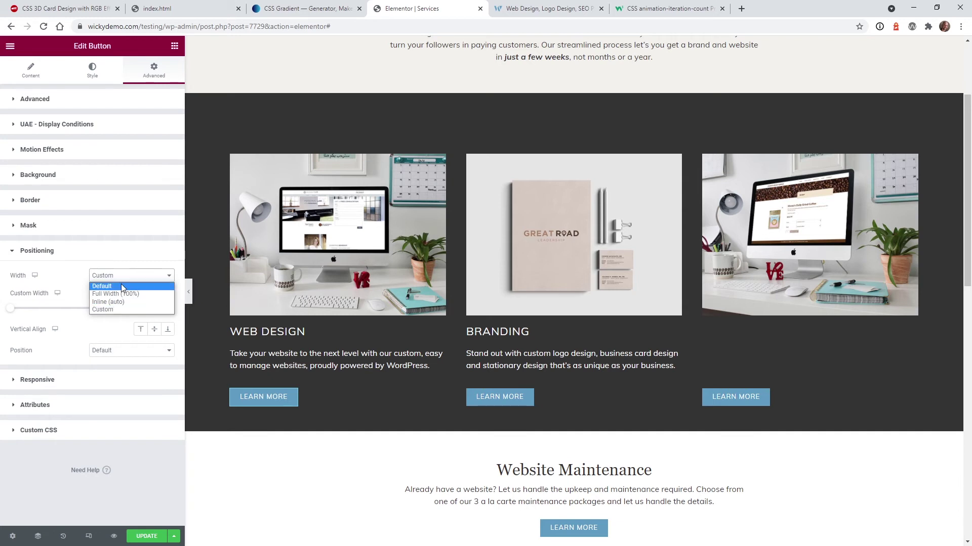
pyautogui.click(121, 285)
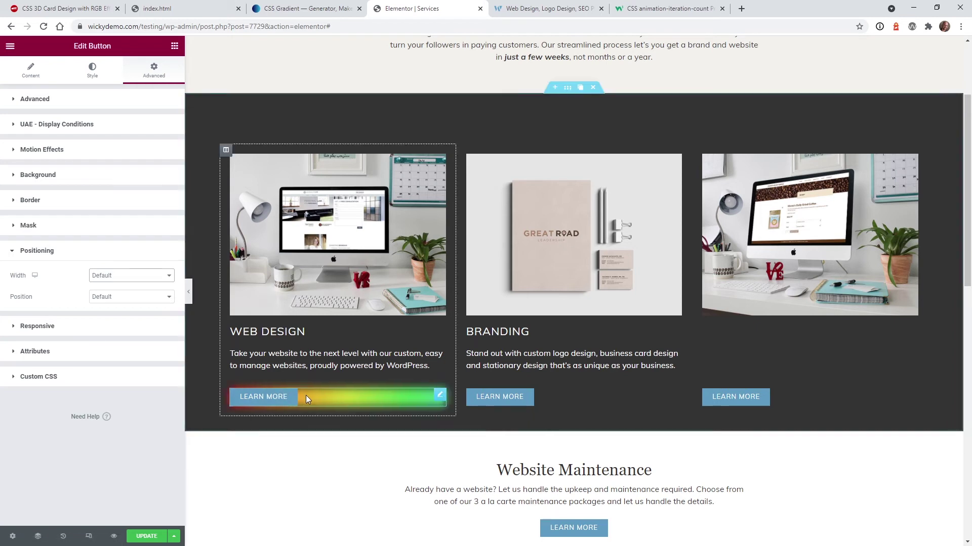
pyautogui.moveTo(440, 399)
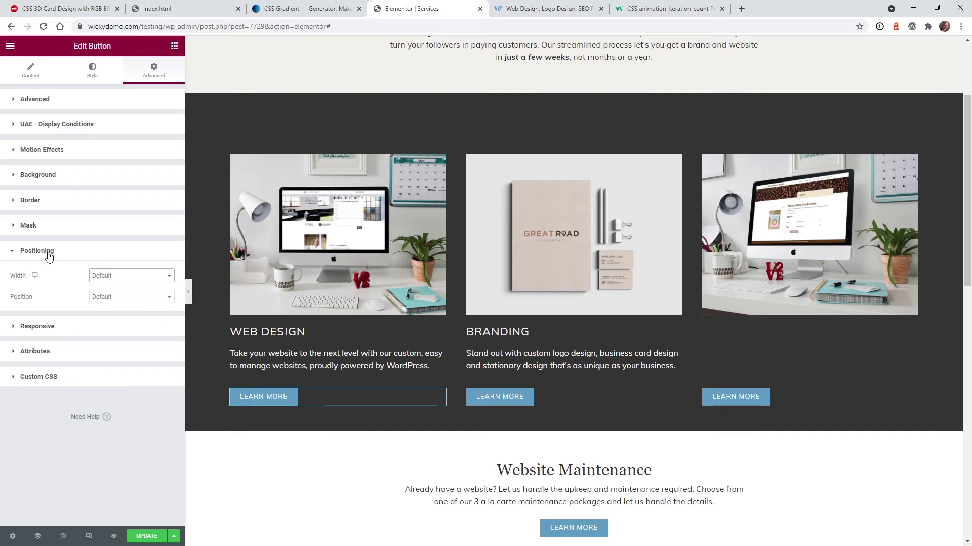
# Set the Web Design button's positioning width to Inline (auto), preview its hover glow and return to its general advanced settings
pyautogui.click(117, 282)
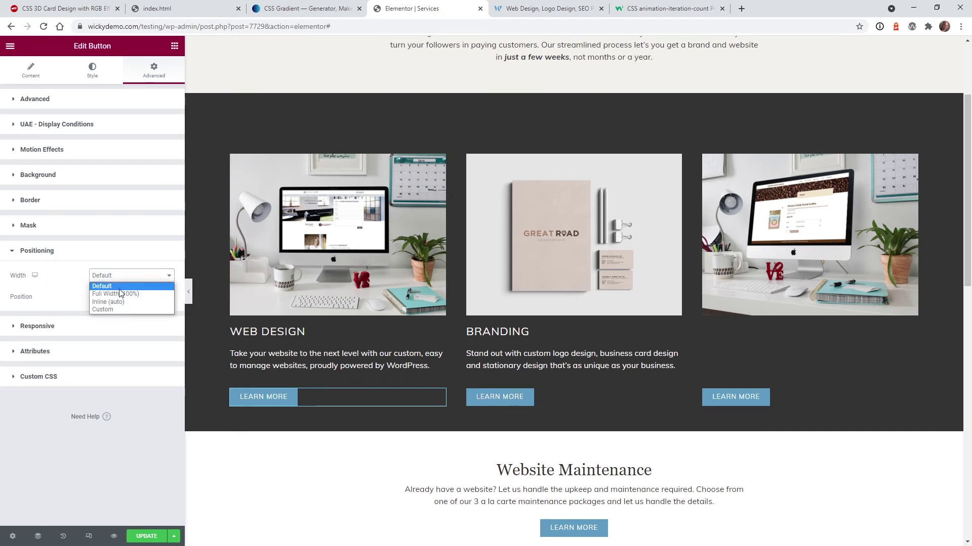
pyautogui.click(117, 303)
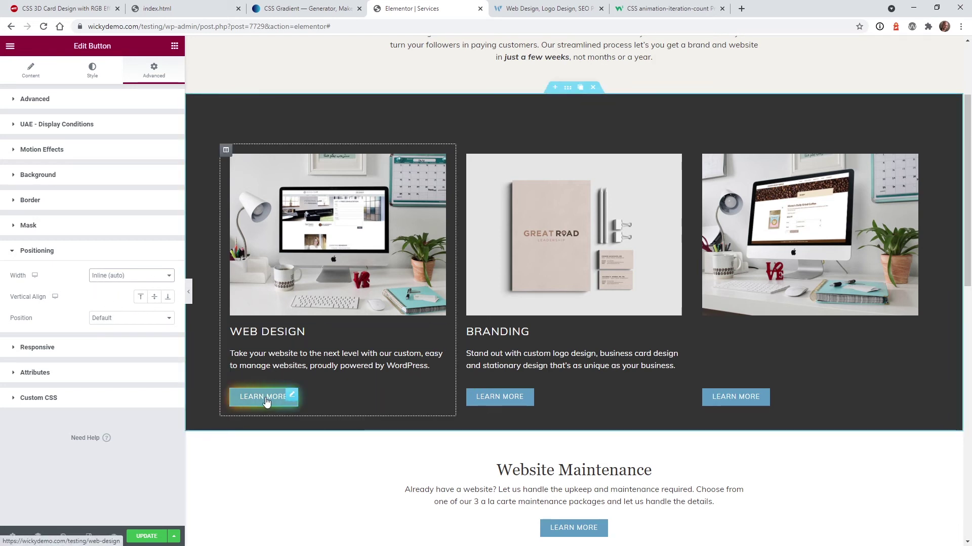
pyautogui.click(93, 102)
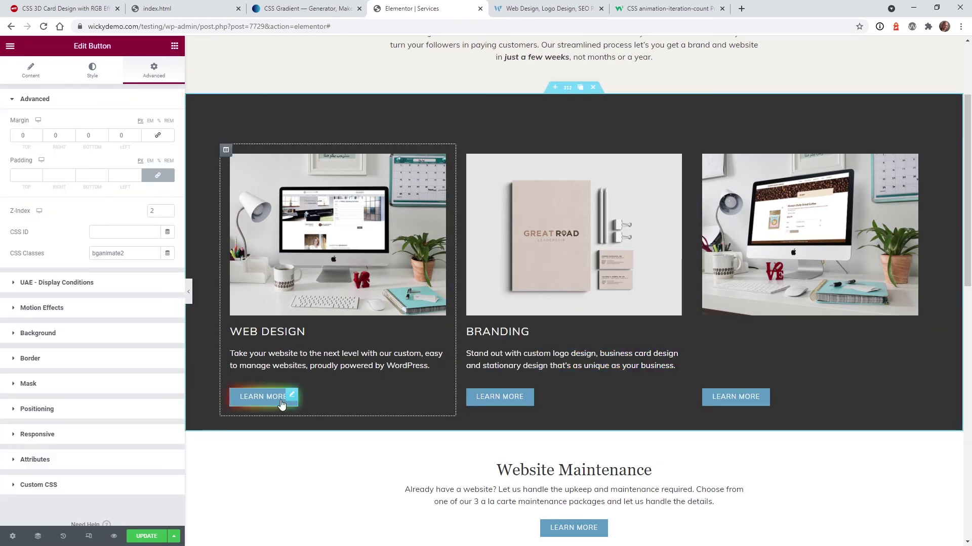
pyautogui.moveTo(293, 399)
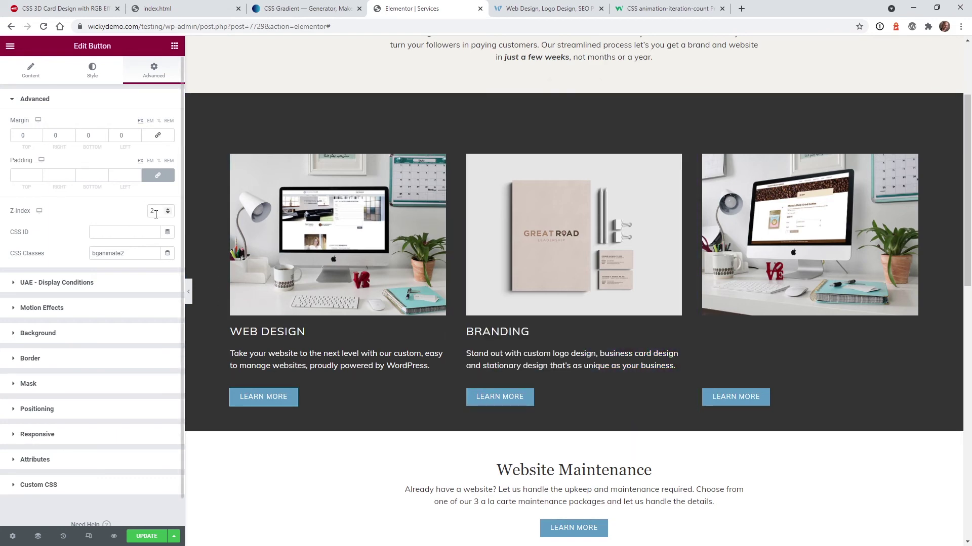
# Review the bganimate2 hover rule in the page's custom CSS and reopen the Web Design button's advanced settings
pyautogui.scroll(2, 317, 213)
pyautogui.scroll(-2, 234, 407)
pyautogui.click(13, 537)
pyautogui.click(137, 79)
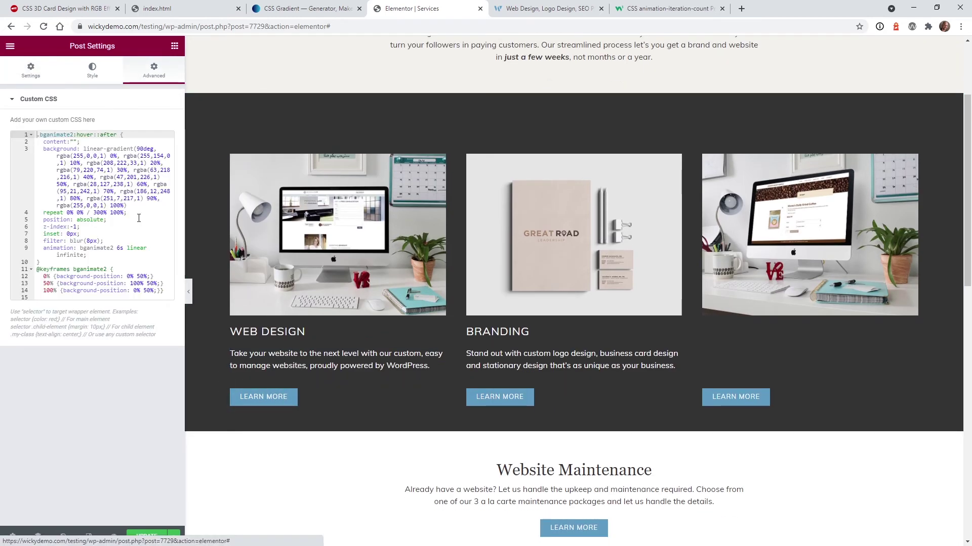
pyautogui.click(281, 398)
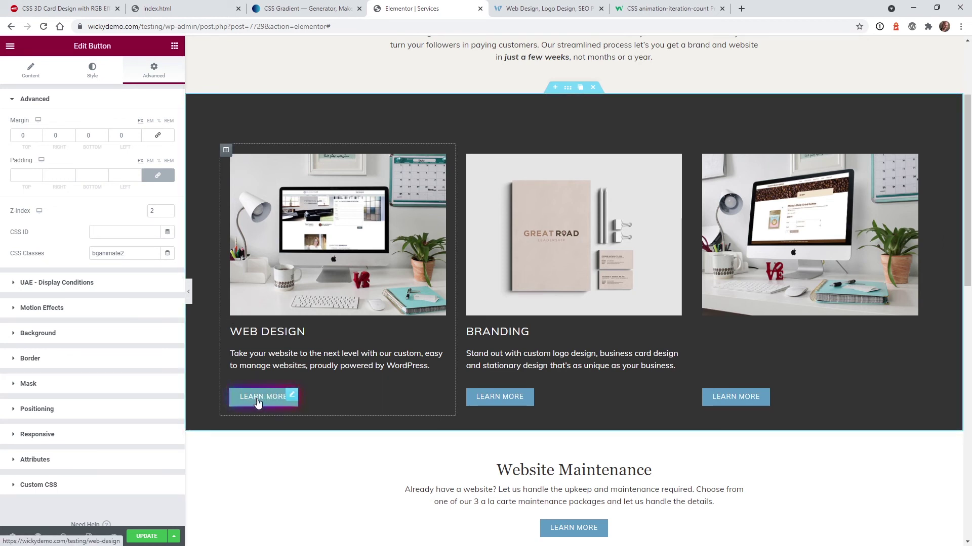
pyautogui.click(293, 397)
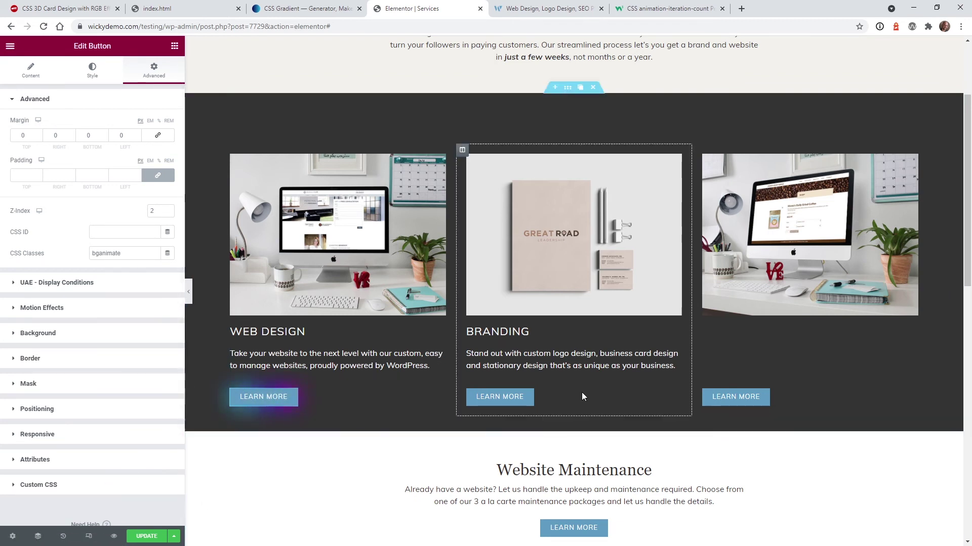
# Check the always-on bganimate rule in the page's custom CSS and return to the Web Design button's settings
pyautogui.click(12, 537)
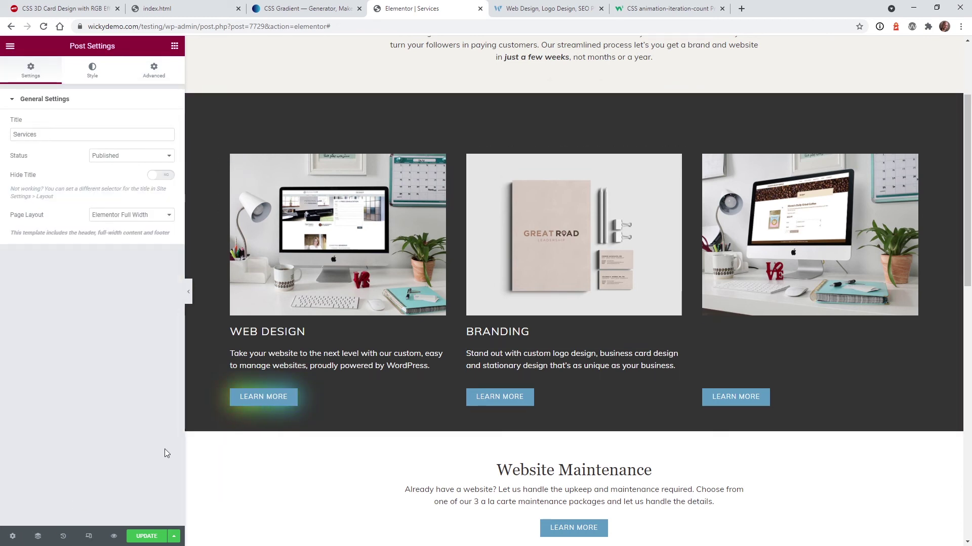
pyautogui.click(146, 83)
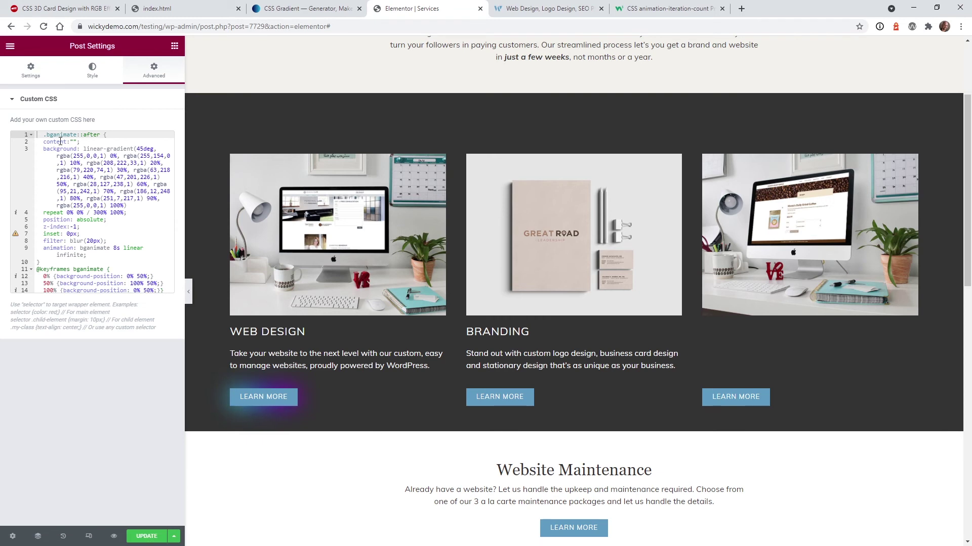
pyautogui.click(286, 397)
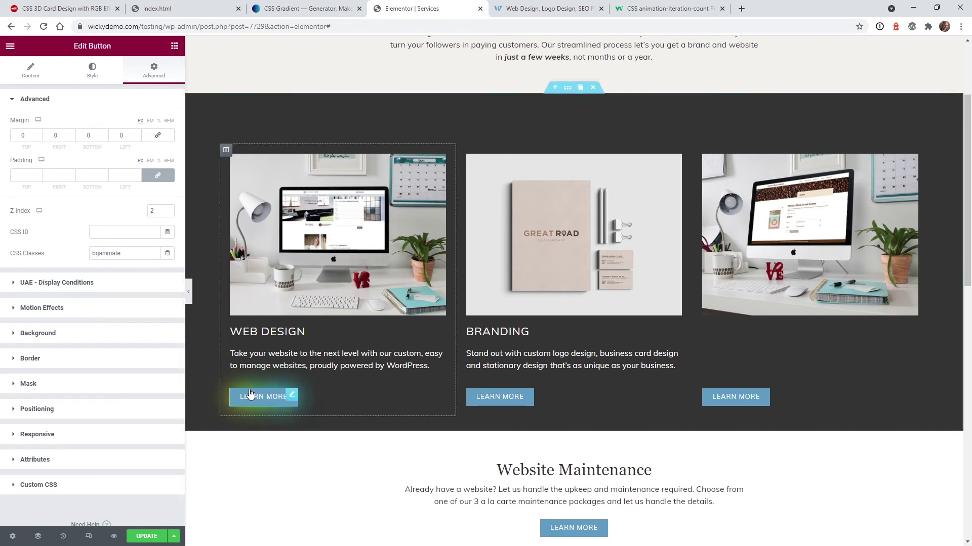
# Try z-index 1 in the page's .bganimate::after rule, then restore it to -1
pyautogui.click(12, 536)
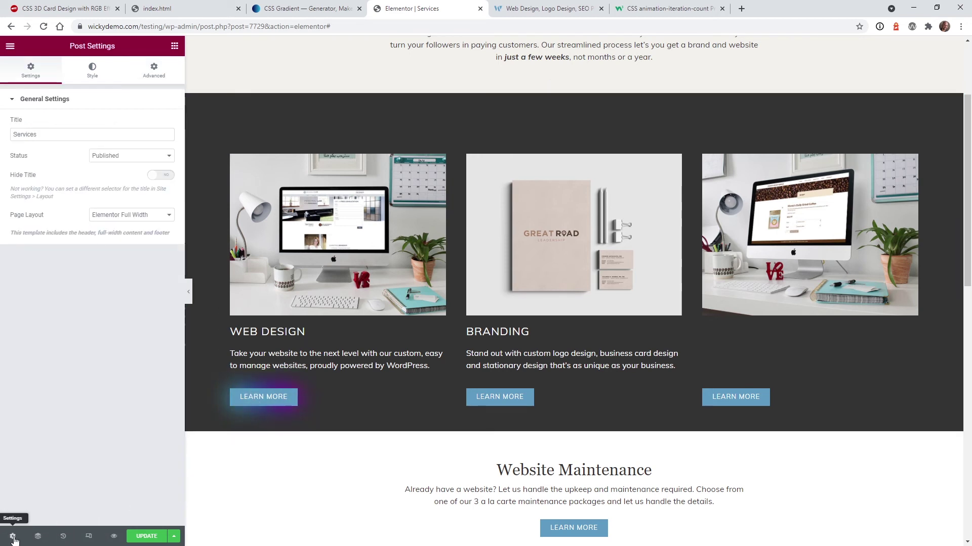
pyautogui.click(150, 75)
pyautogui.click(74, 226)
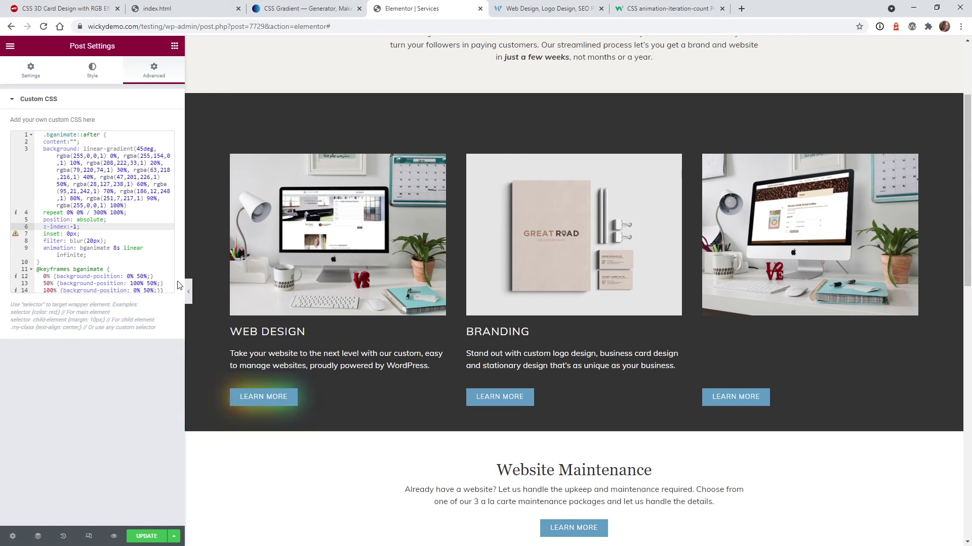
pyautogui.press('BackSpace')
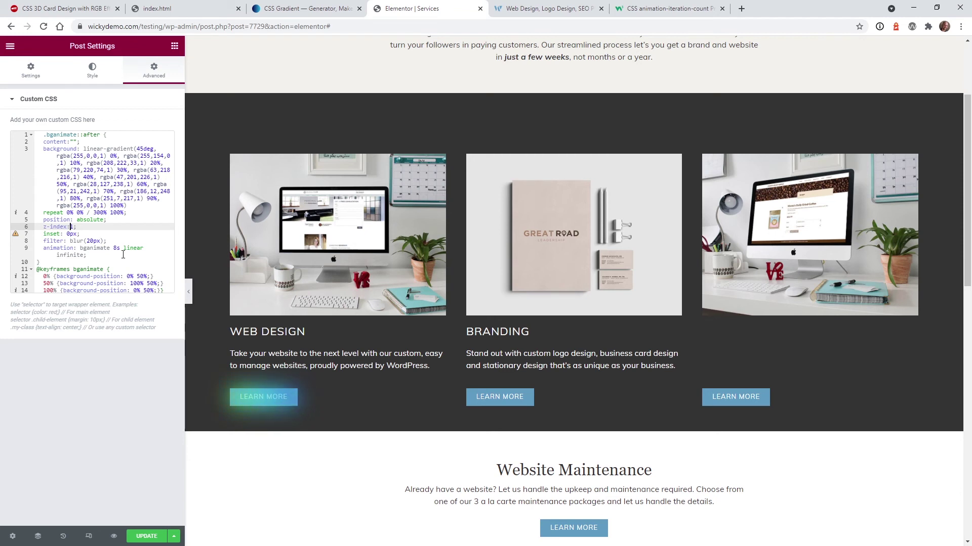
pyautogui.write('-')
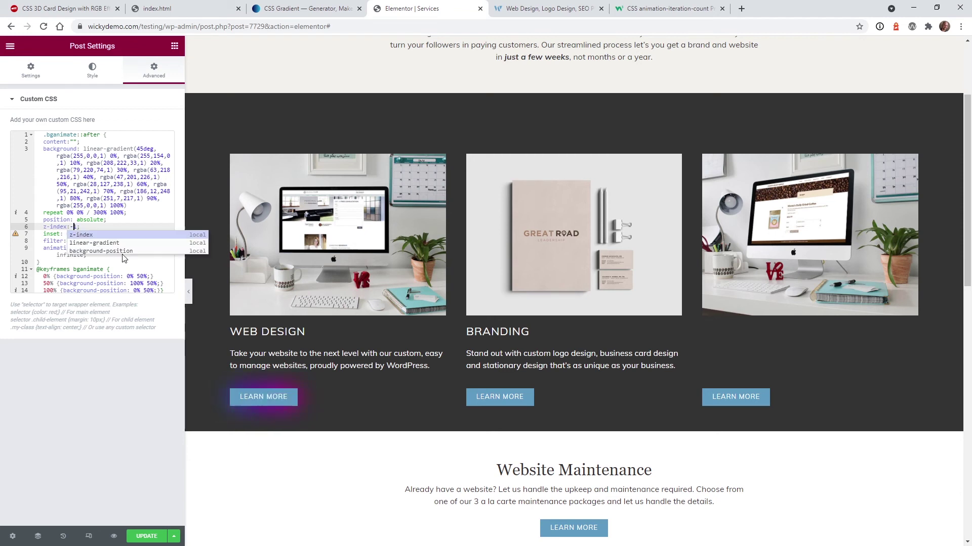
pyautogui.press('Escape')
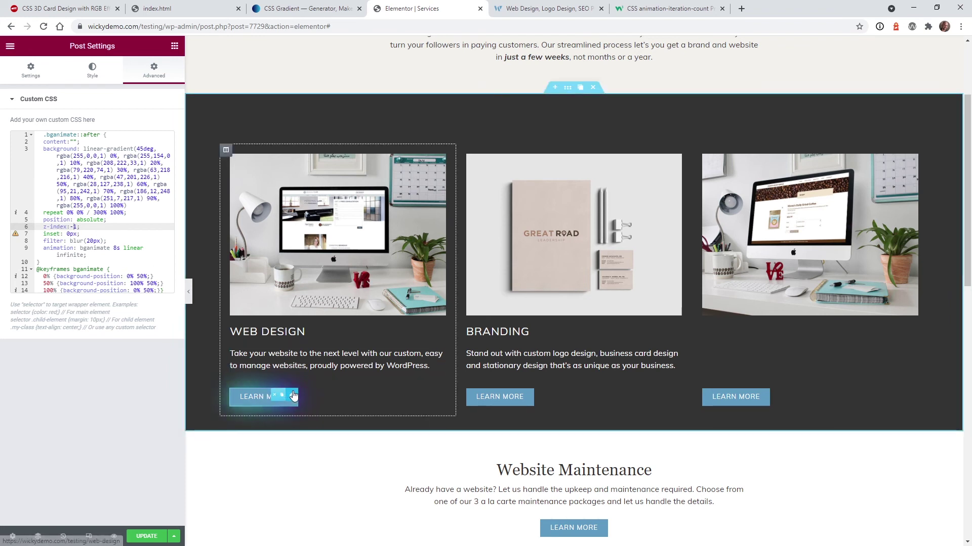
# Clear the z-index of the Web Design column's button
pyautogui.click(279, 397)
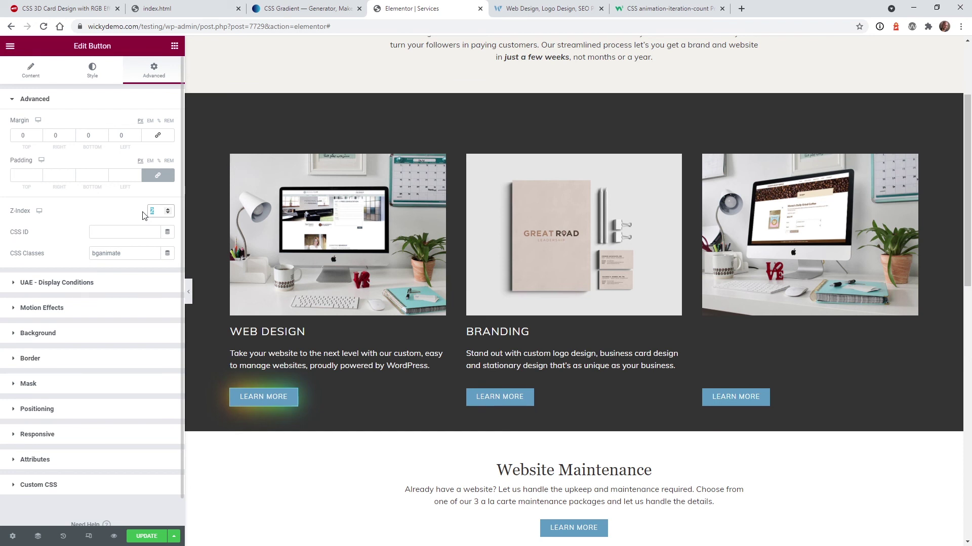
pyautogui.press('BackSpace')
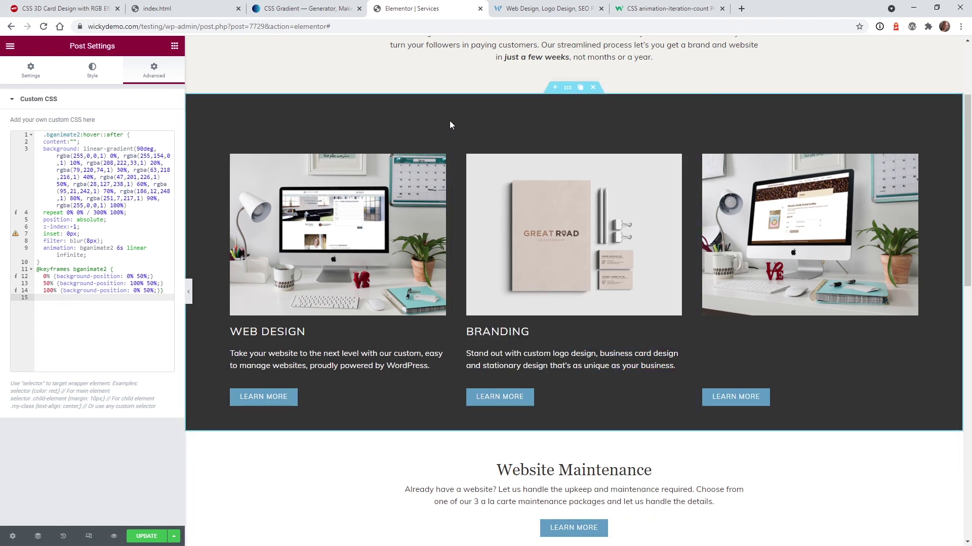
# Inspect the Branding column and the content settings of its text and heading, including their paragraph format and HTML tag
pyautogui.click(462, 150)
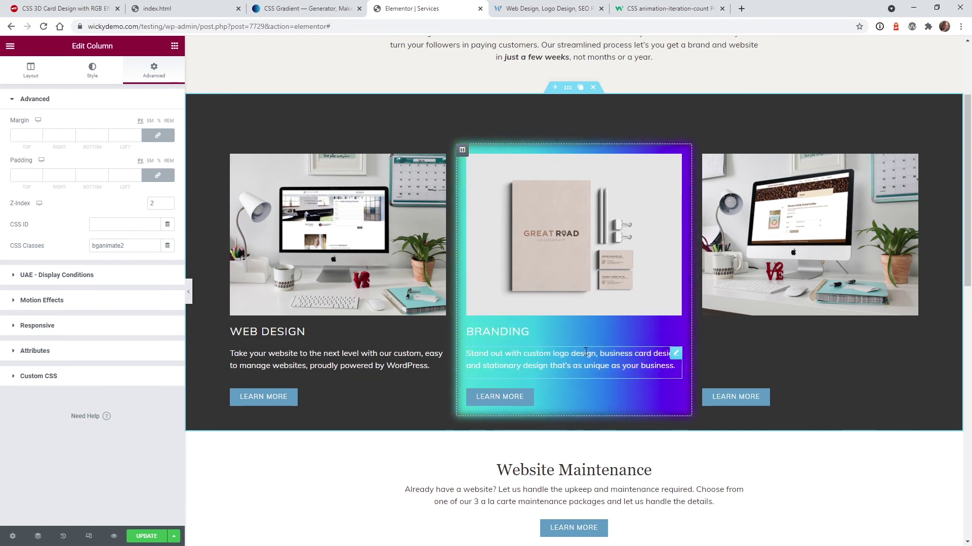
pyautogui.click(677, 354)
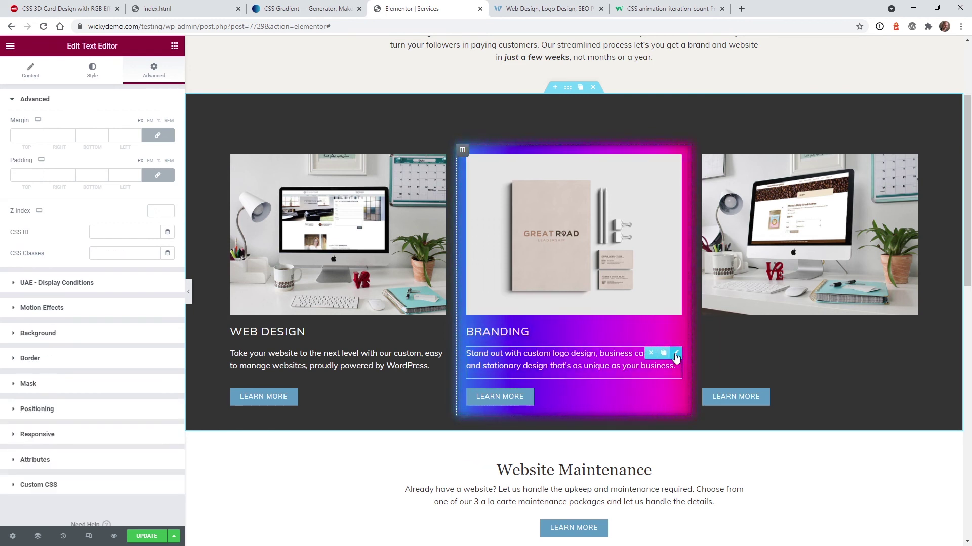
pyautogui.click(20, 67)
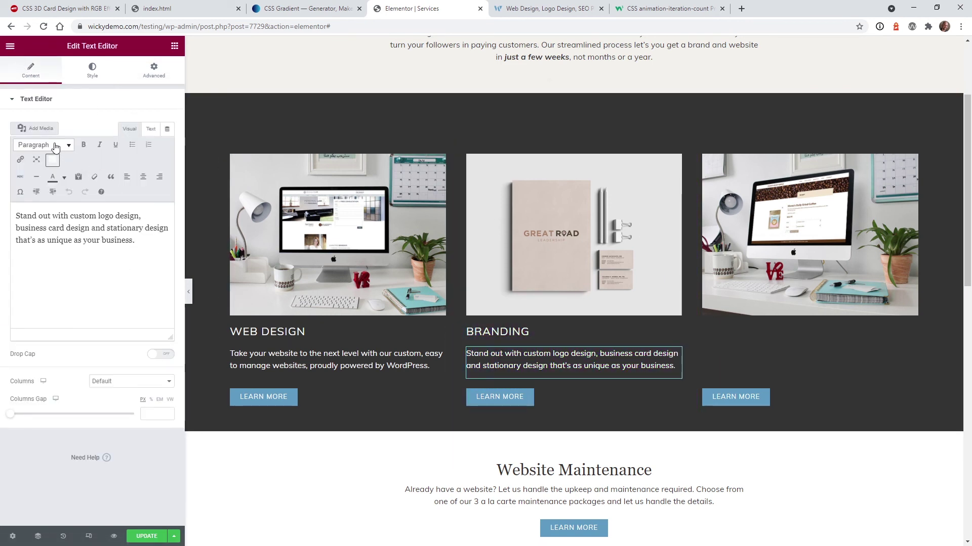
pyautogui.click(677, 334)
pyautogui.click(30, 69)
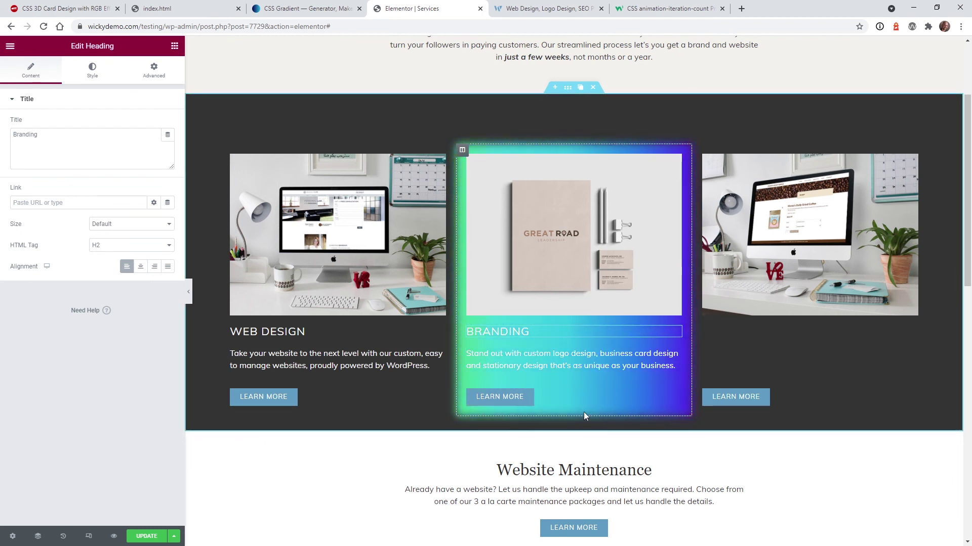
# Append the rule ".bganimate2:hover h2, .bganimate2:hover p{color:#333;}" to the end of the page's custom CSS
pyautogui.click(13, 537)
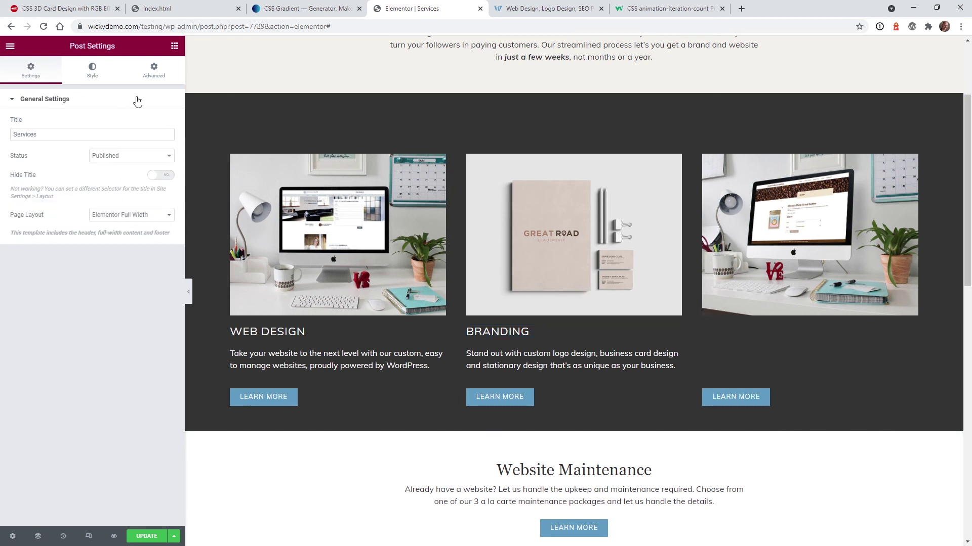
pyautogui.click(150, 81)
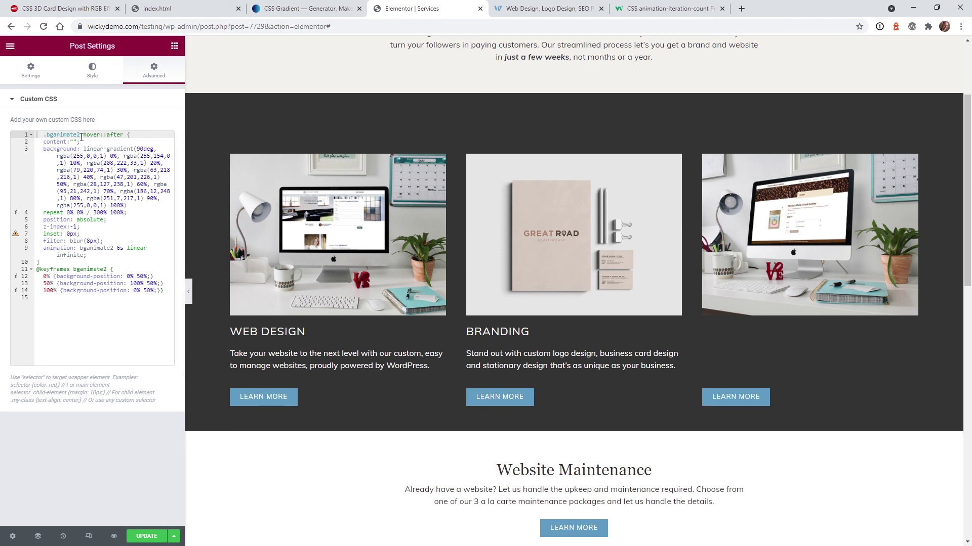
pyautogui.click(173, 300)
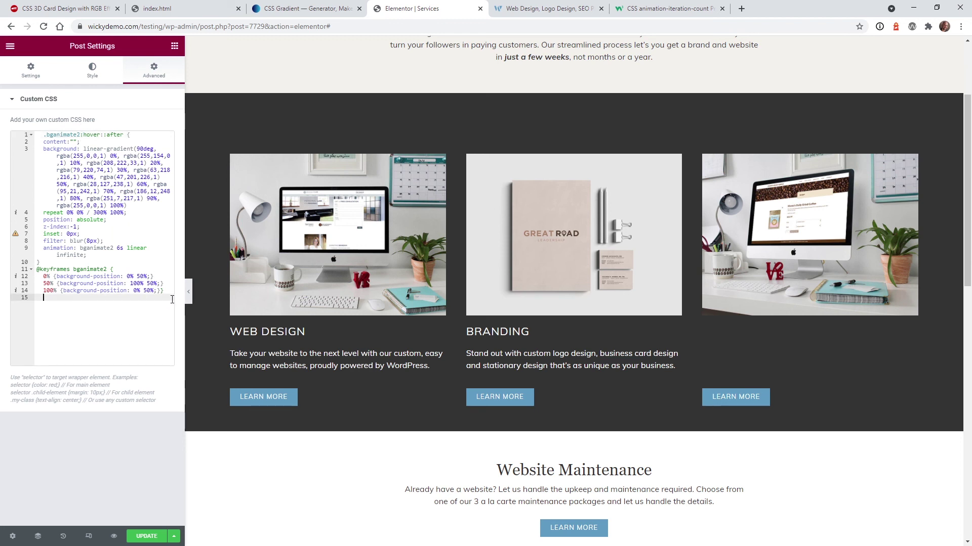
pyautogui.press('Return')
pyautogui.press('Return')
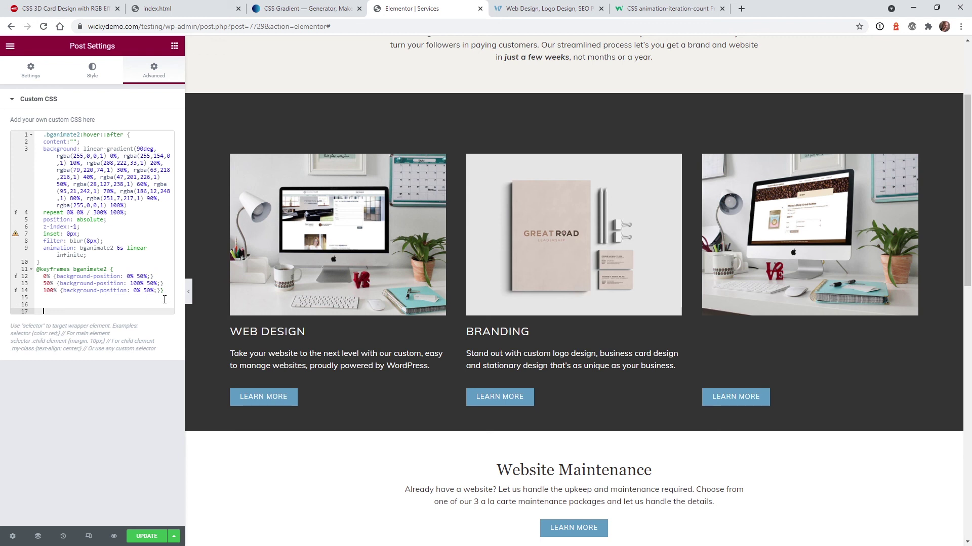
pyautogui.write('.bganimate2:hover h2, .bganimate2:hover p{color:#333;}')
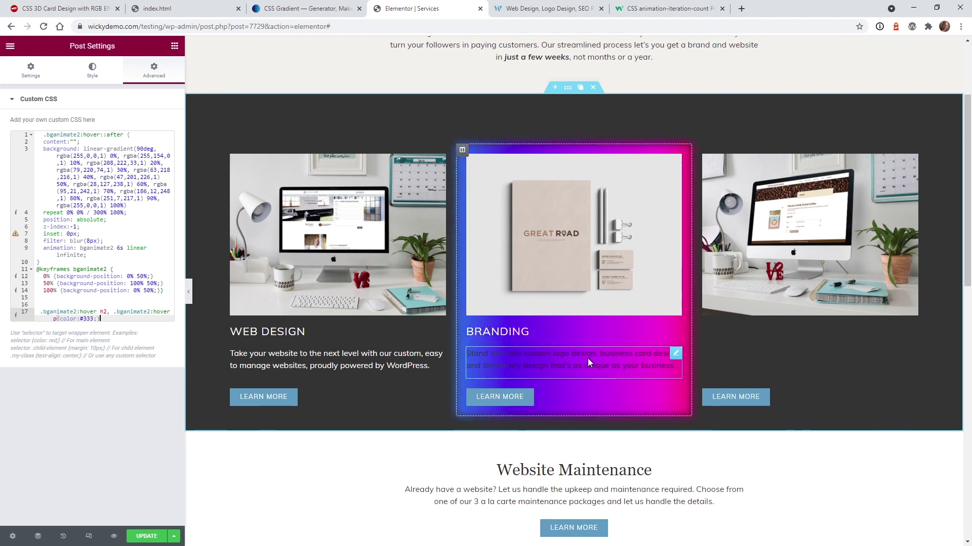
# Enlarge the custom CSS editor and add !important to the #333 hover text colour
pyautogui.moveTo(165, 319); pyautogui.dragTo(93, 338)
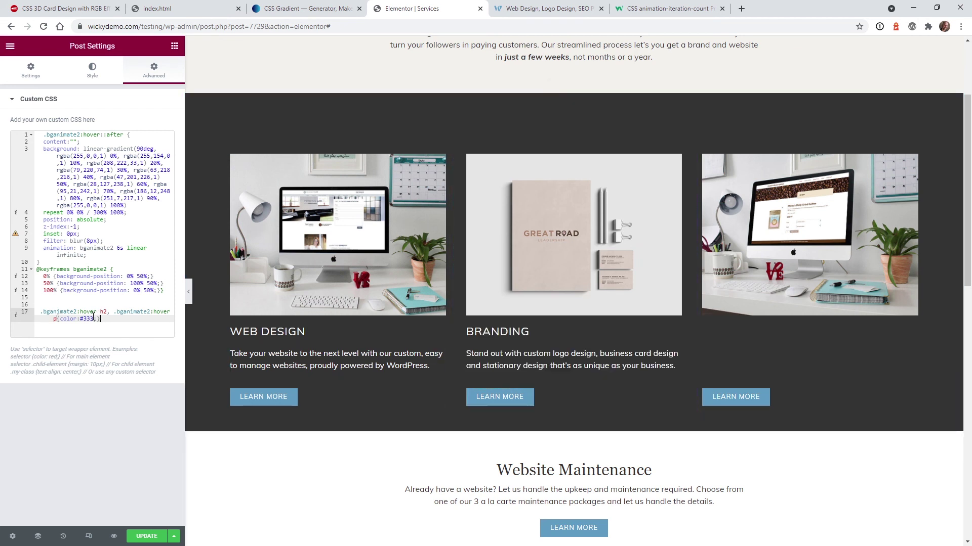
pyautogui.write('important')
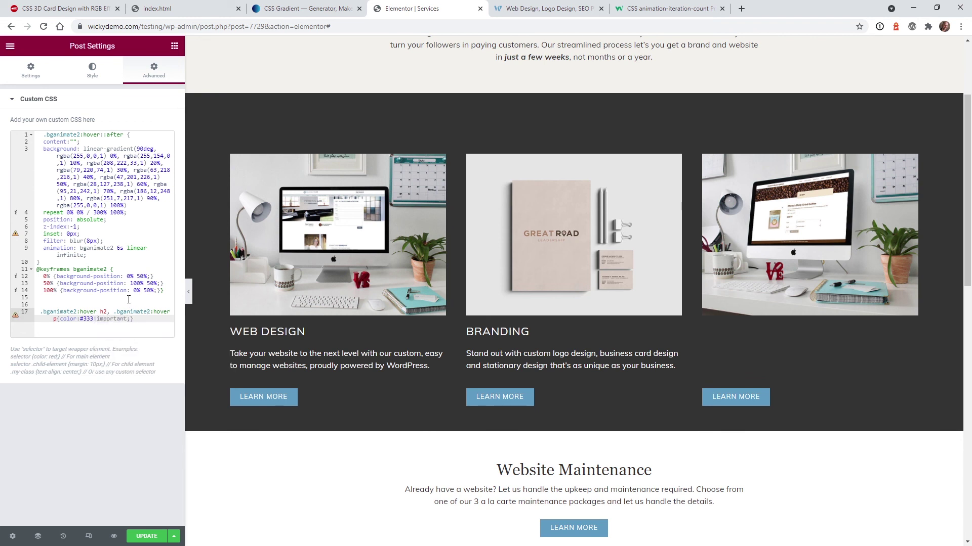